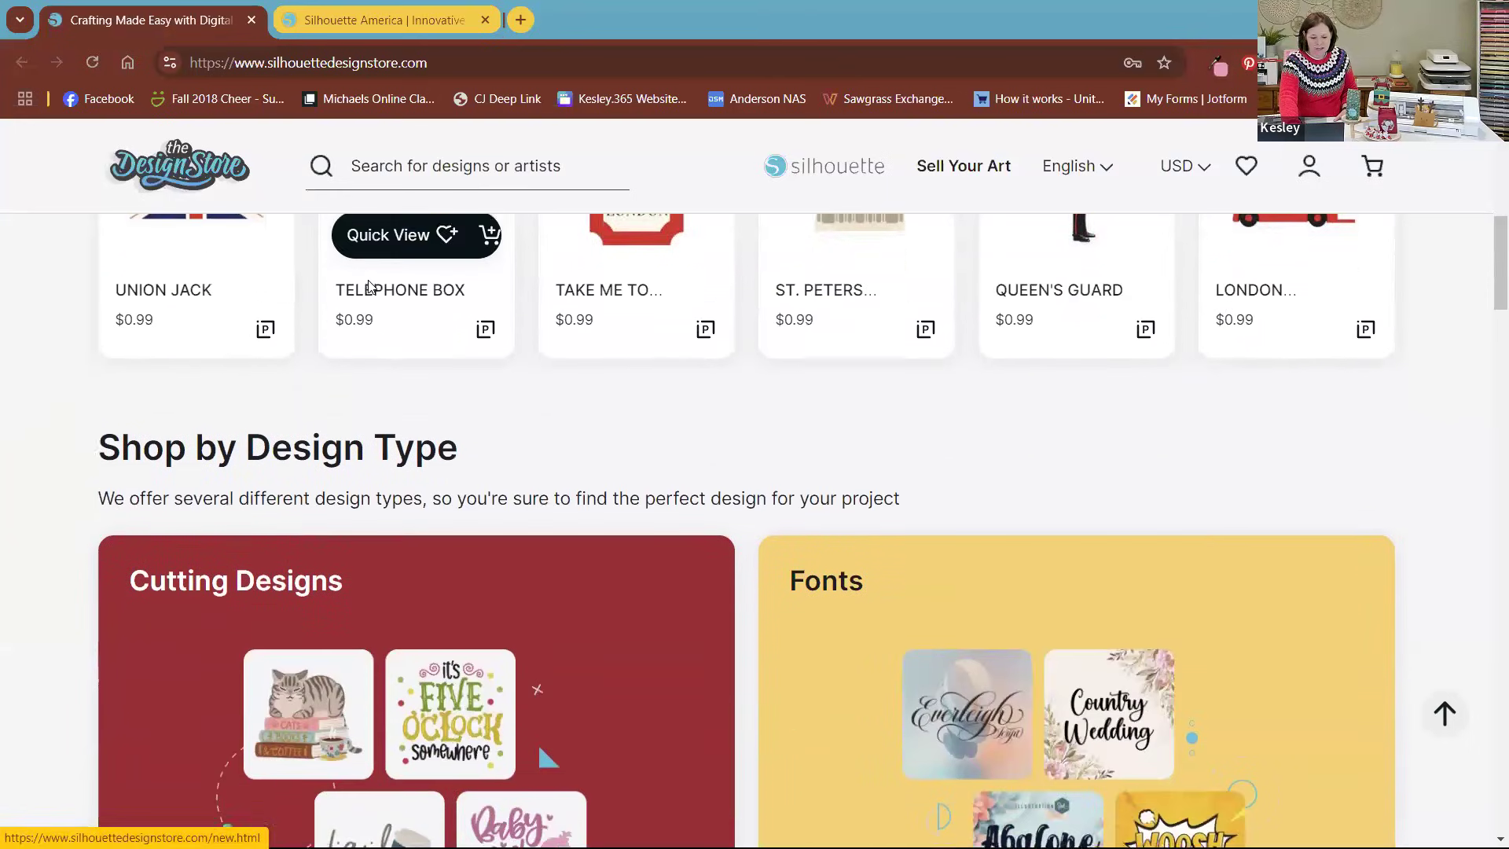
# Step: Open the store's 3D Designs category from the home page and look through its newest listings
pyautogui.scroll(9, 371, 286)
pyautogui.scroll(-15, 371, 286)
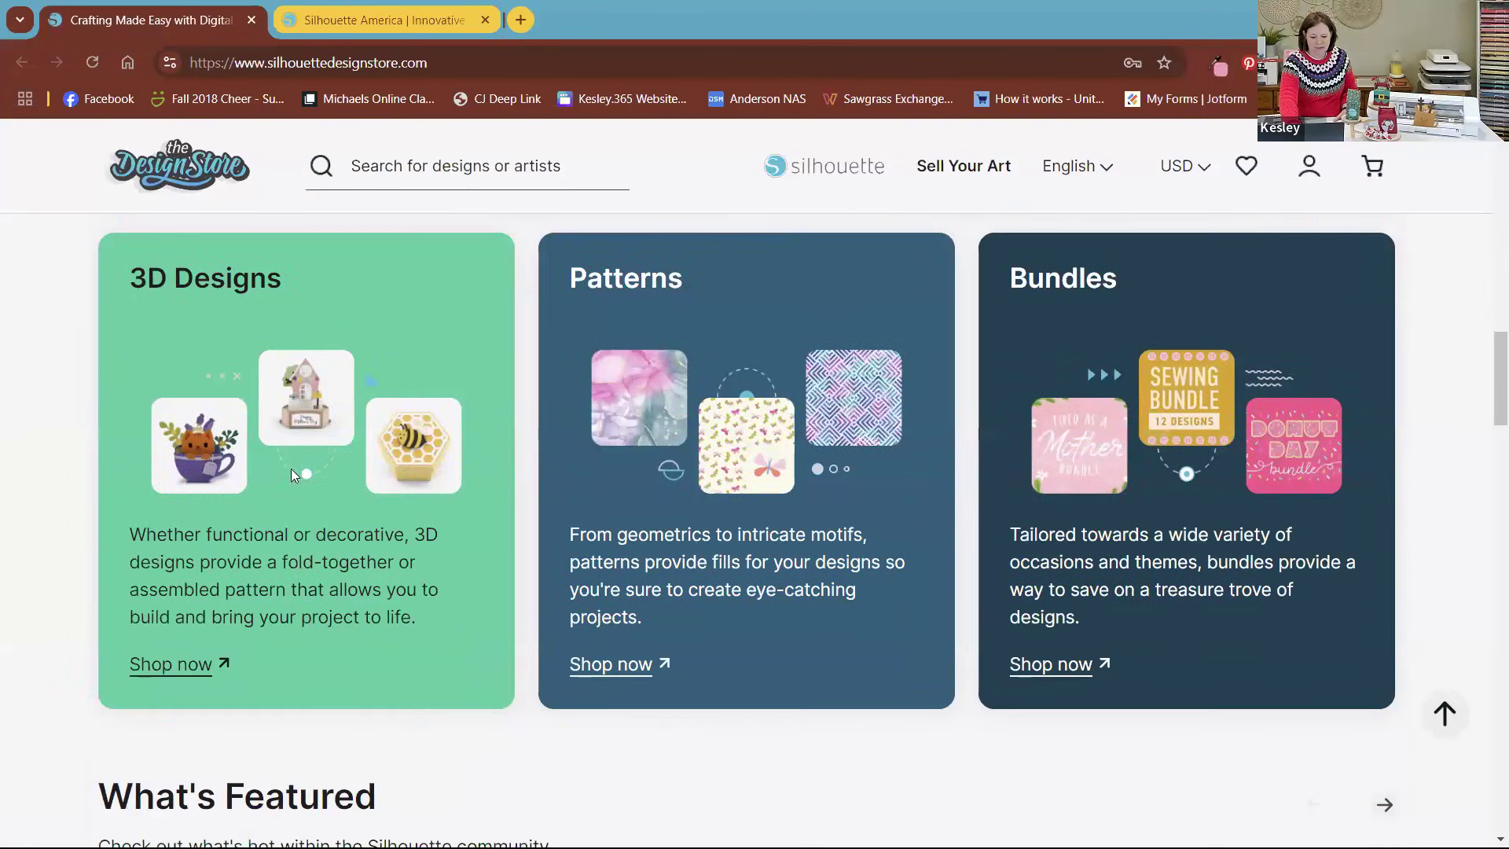
pyautogui.click(178, 673)
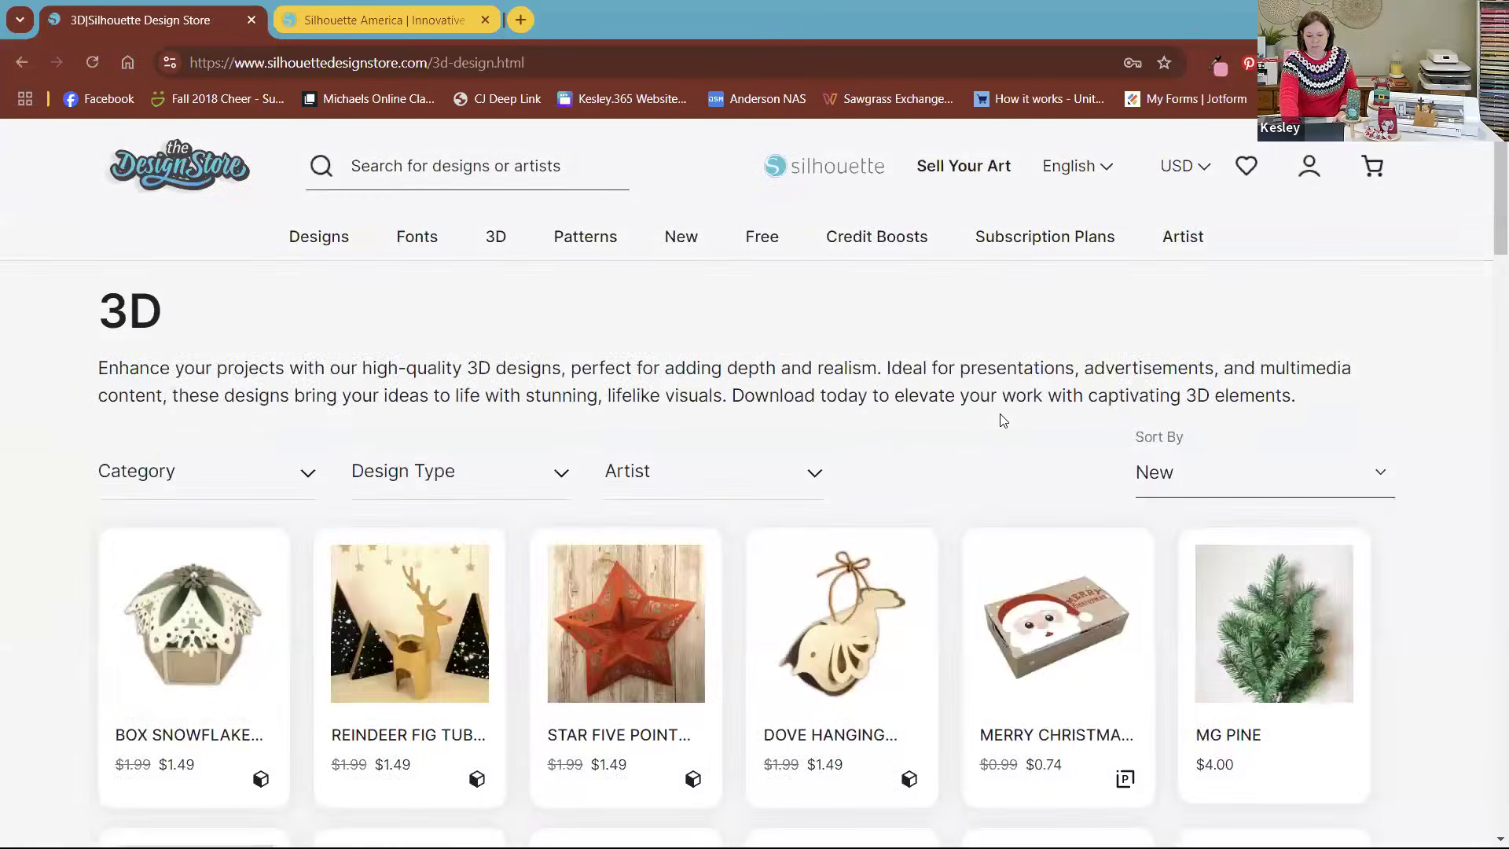
pyautogui.scroll(-3, 1000, 422)
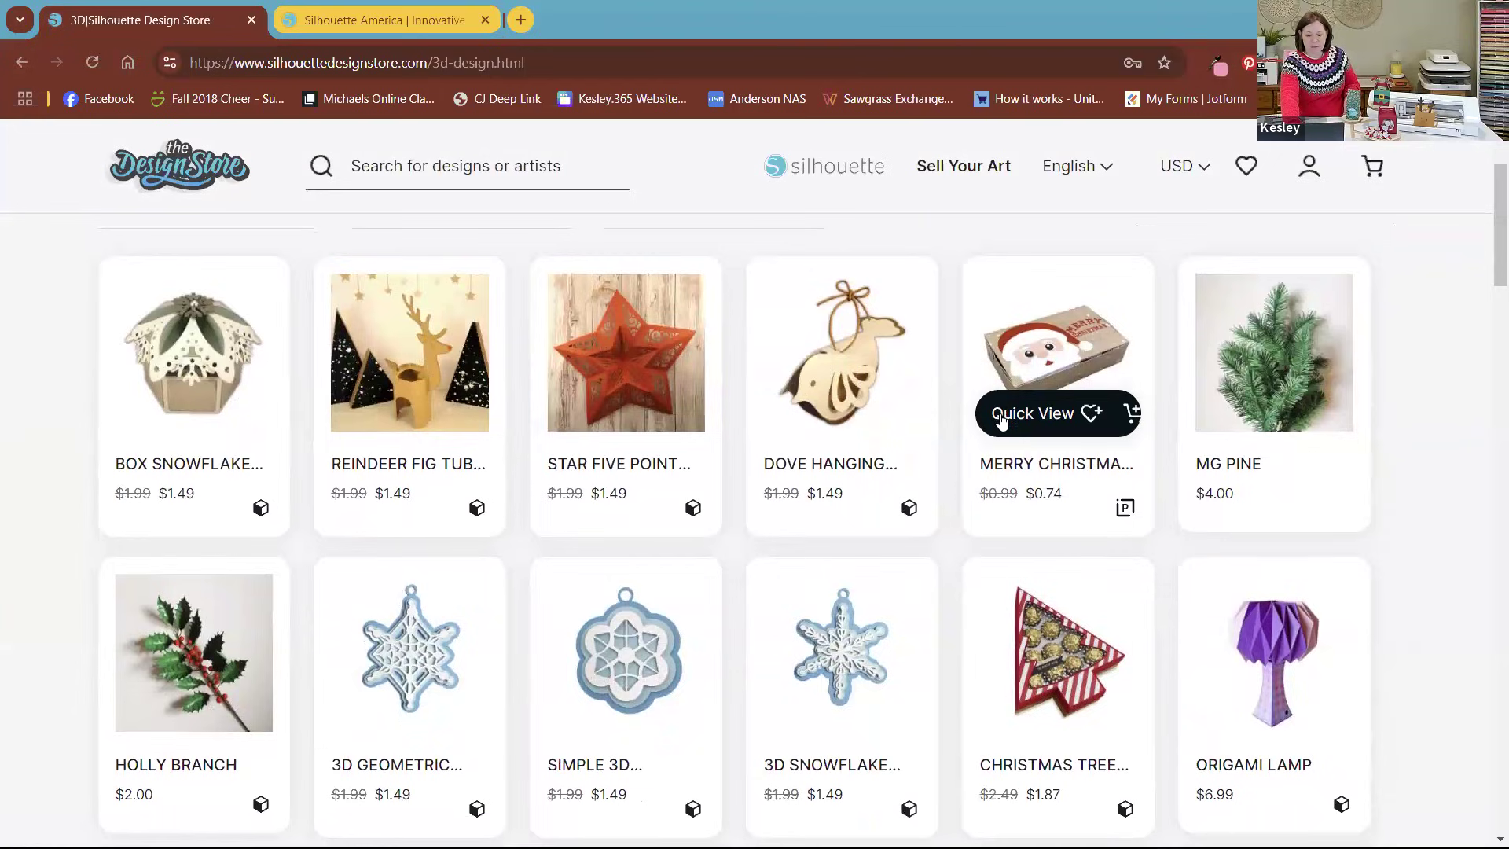
pyautogui.scroll(-2, 1000, 422)
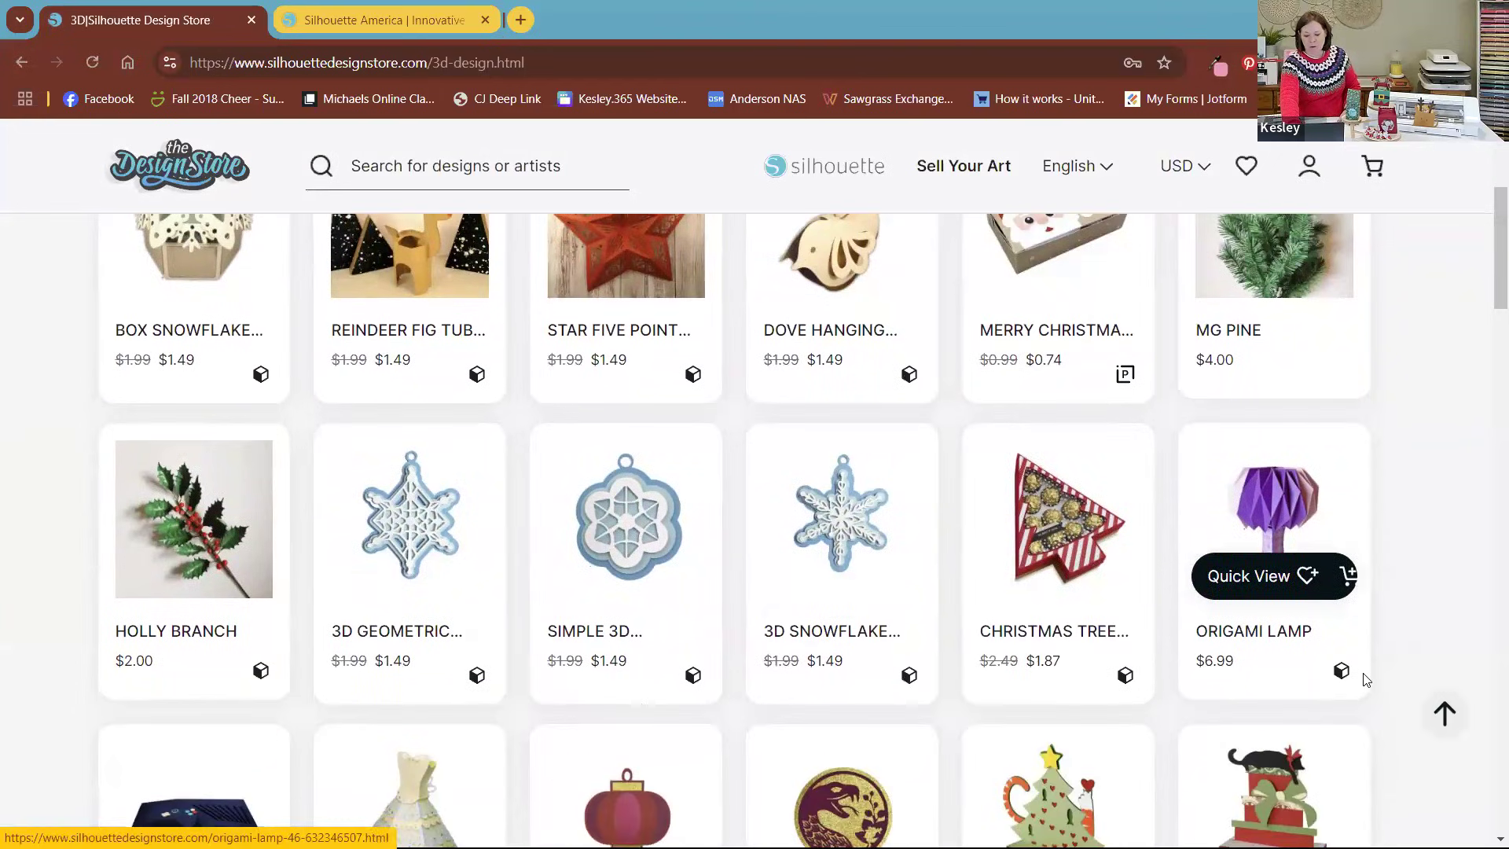
pyautogui.scroll(-4, 1363, 682)
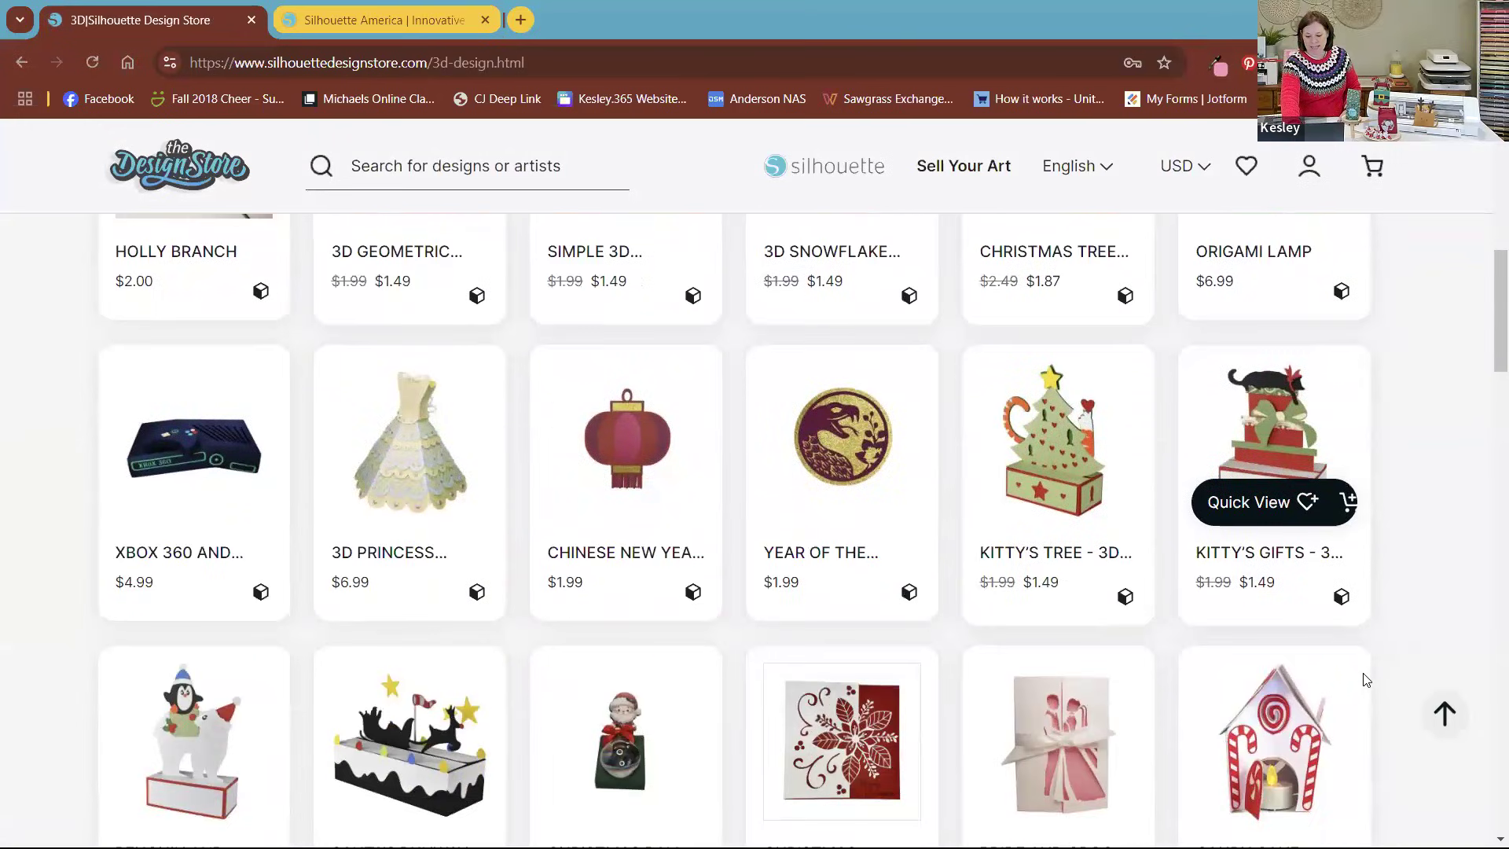
pyautogui.scroll(-5, 1365, 681)
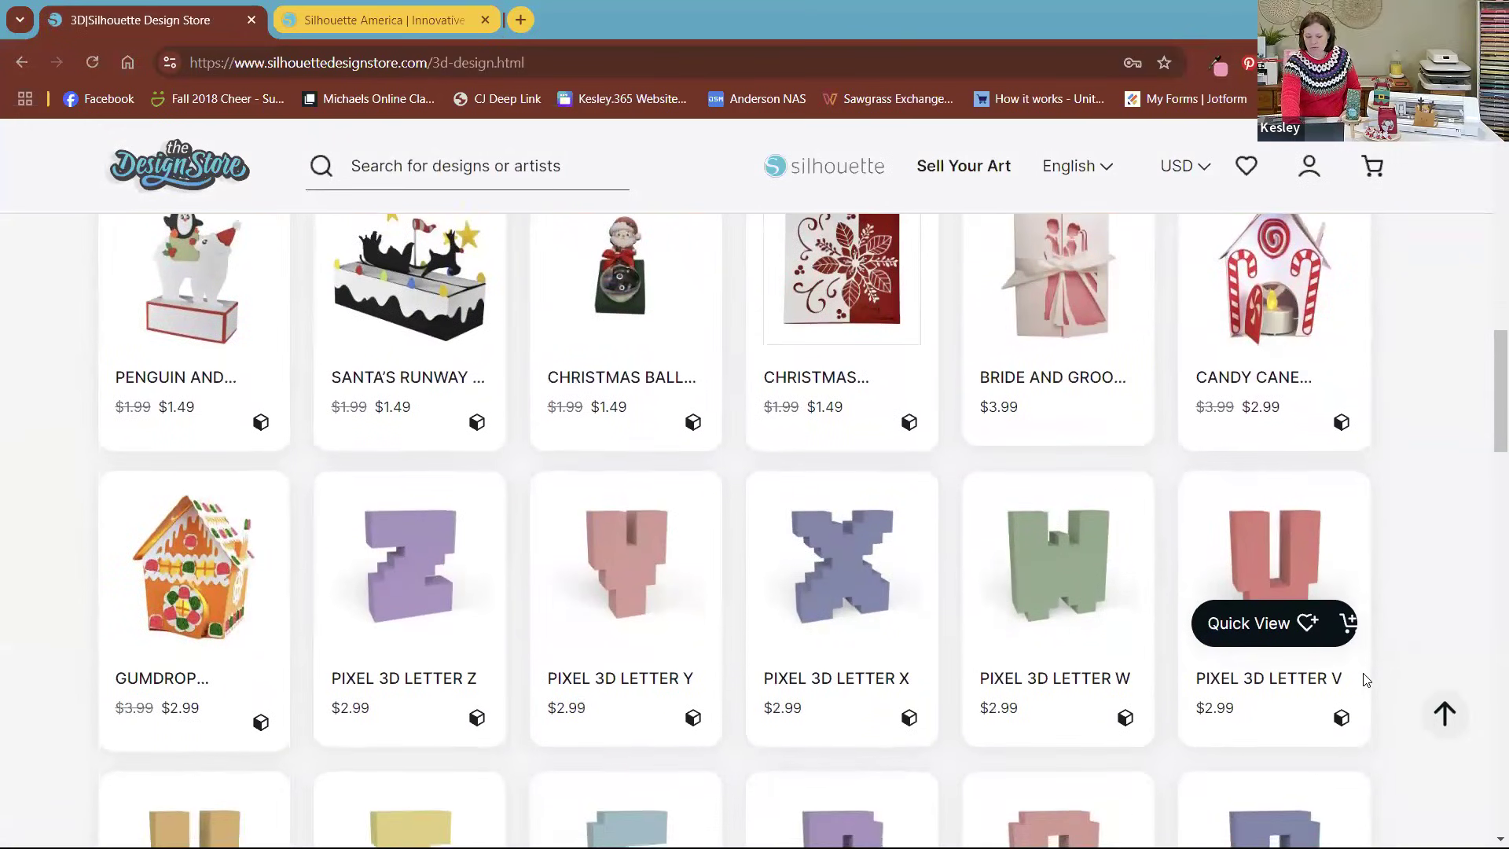
pyautogui.scroll(14, 1361, 678)
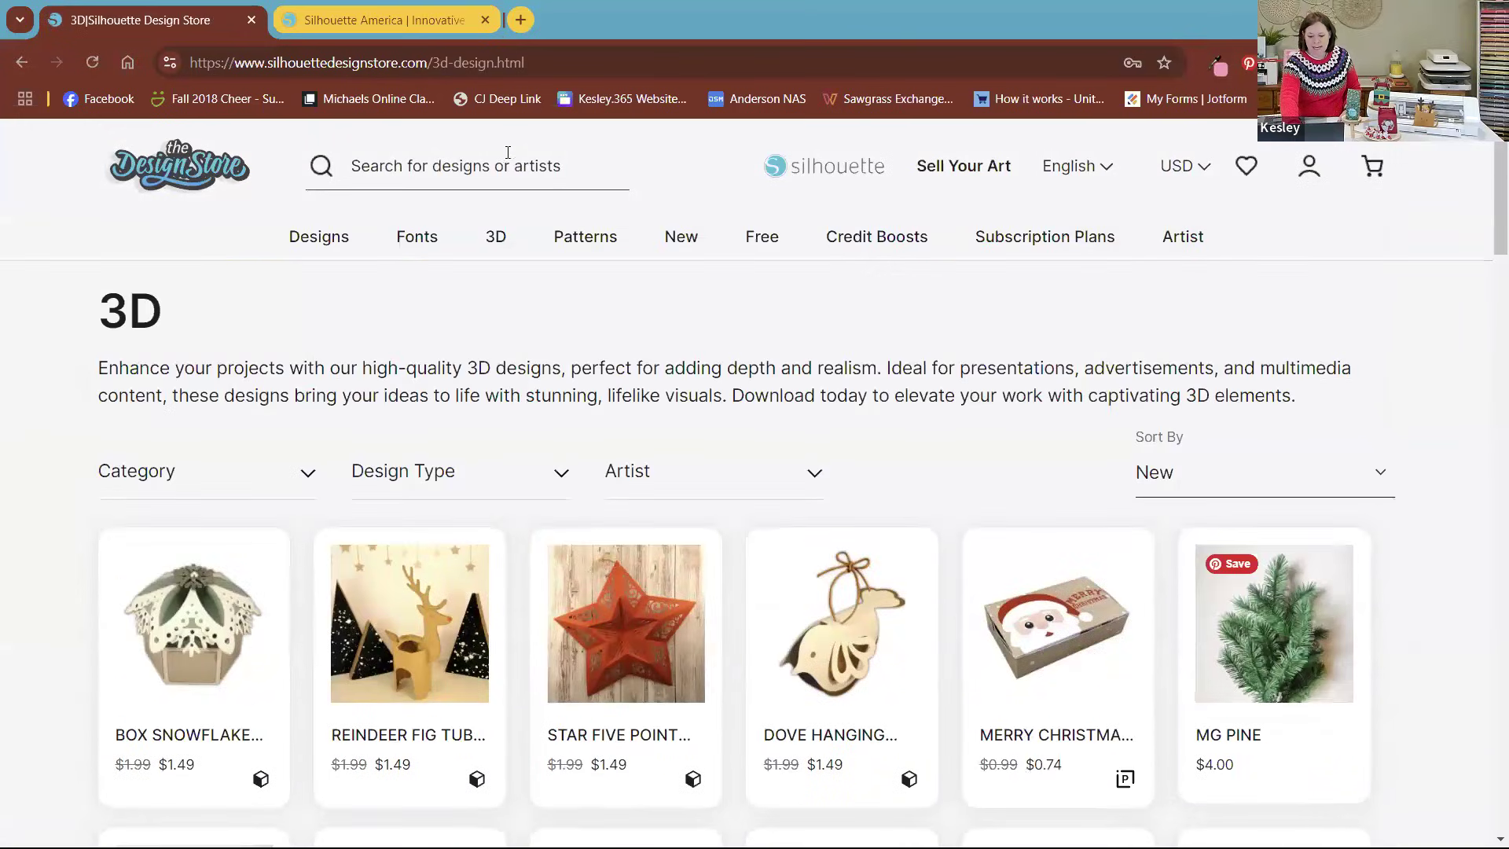
# Step: Search the design store for "pebbles in my pocket"
pyautogui.click(489, 167)
pyautogui.write('pebbles in my pocket')
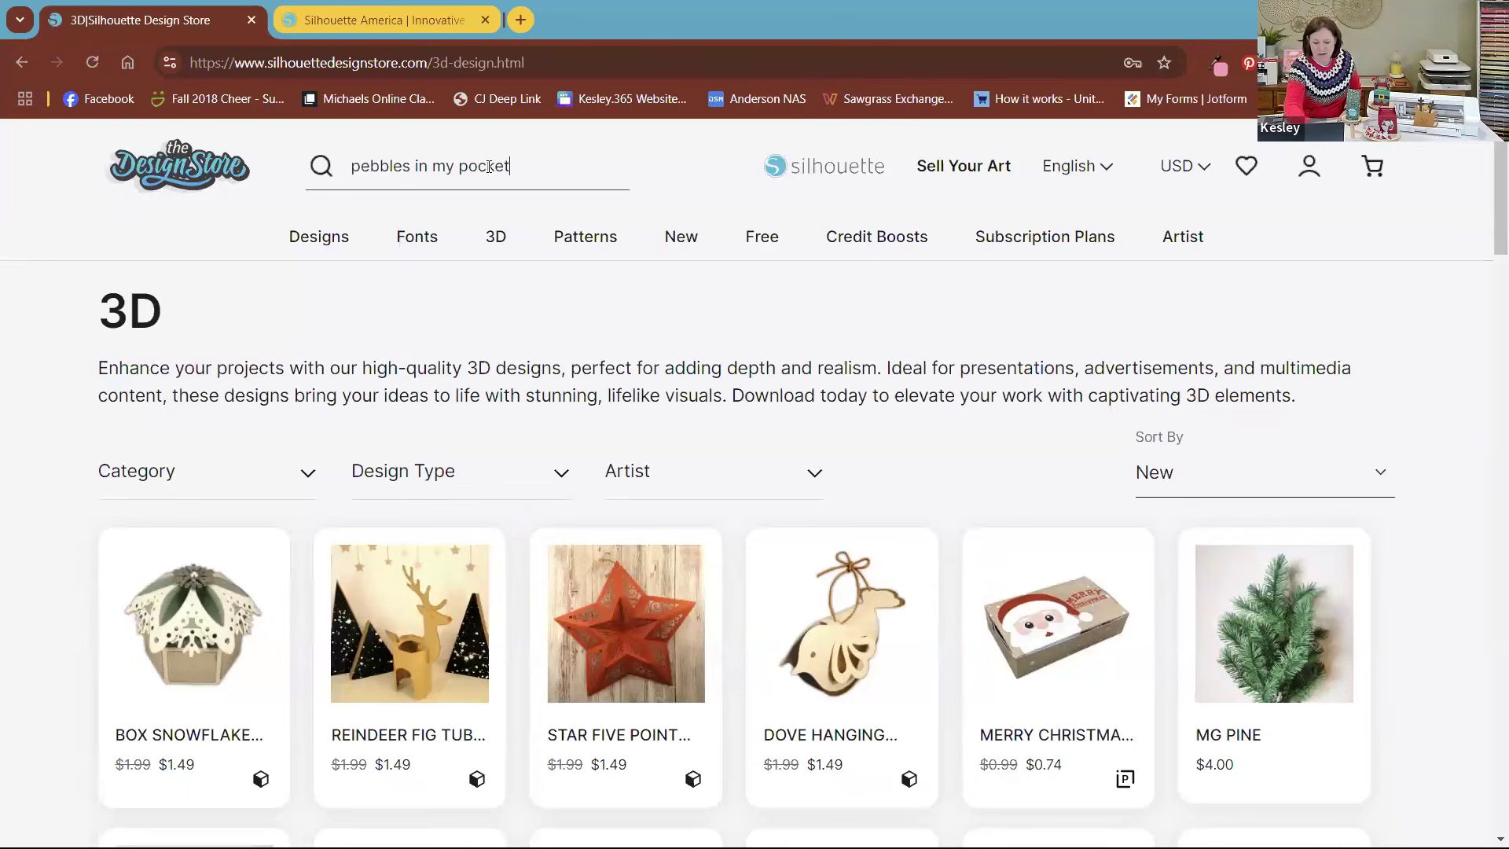
pyautogui.press('Return')
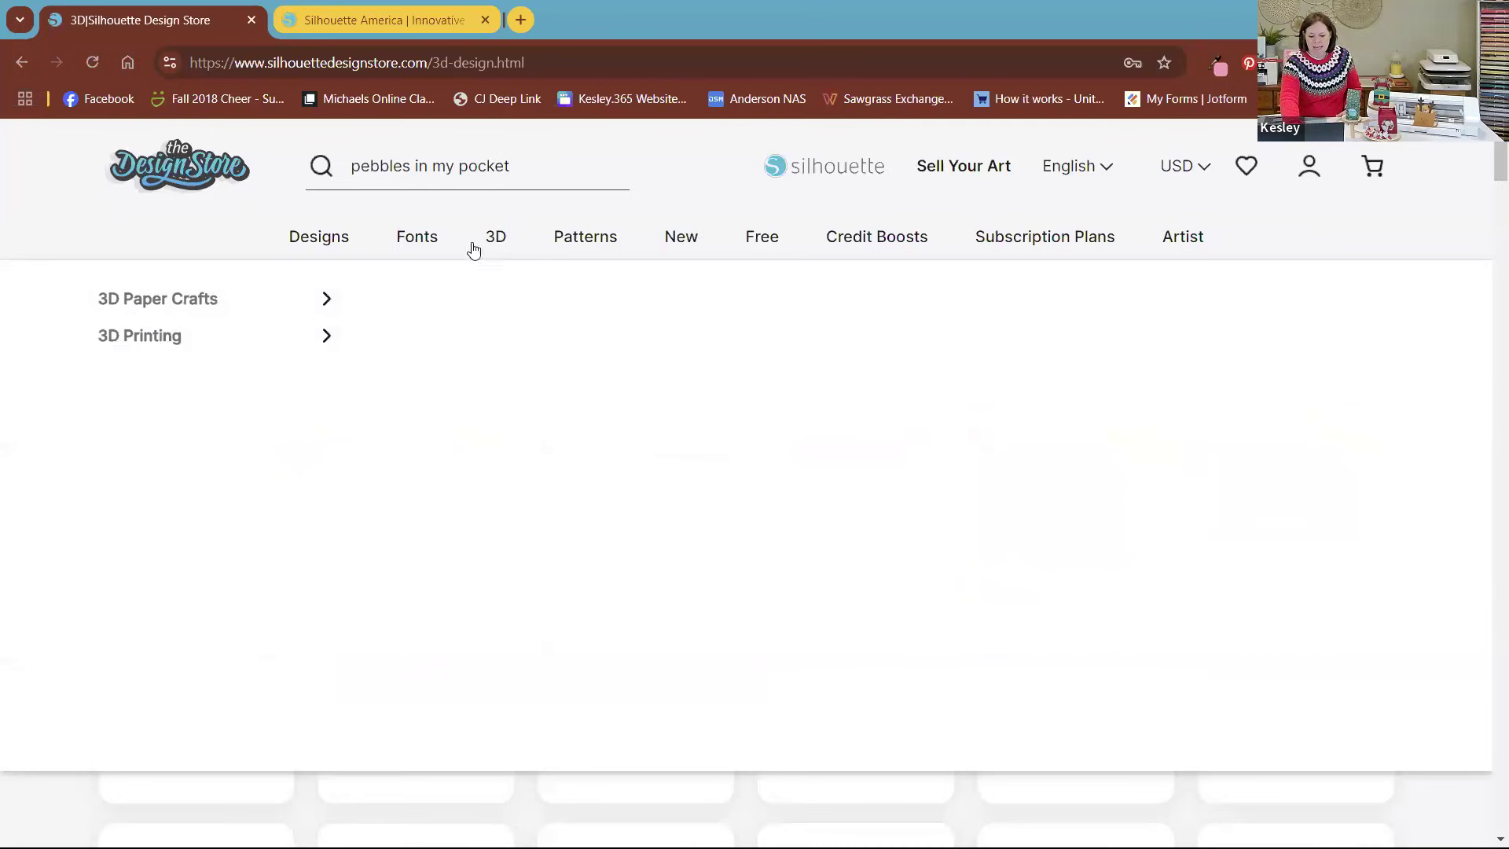
# Step: Go to the 3D category and filter its designs by the artist Pebbles in my Pocket
pyautogui.moveTo(349, 305)
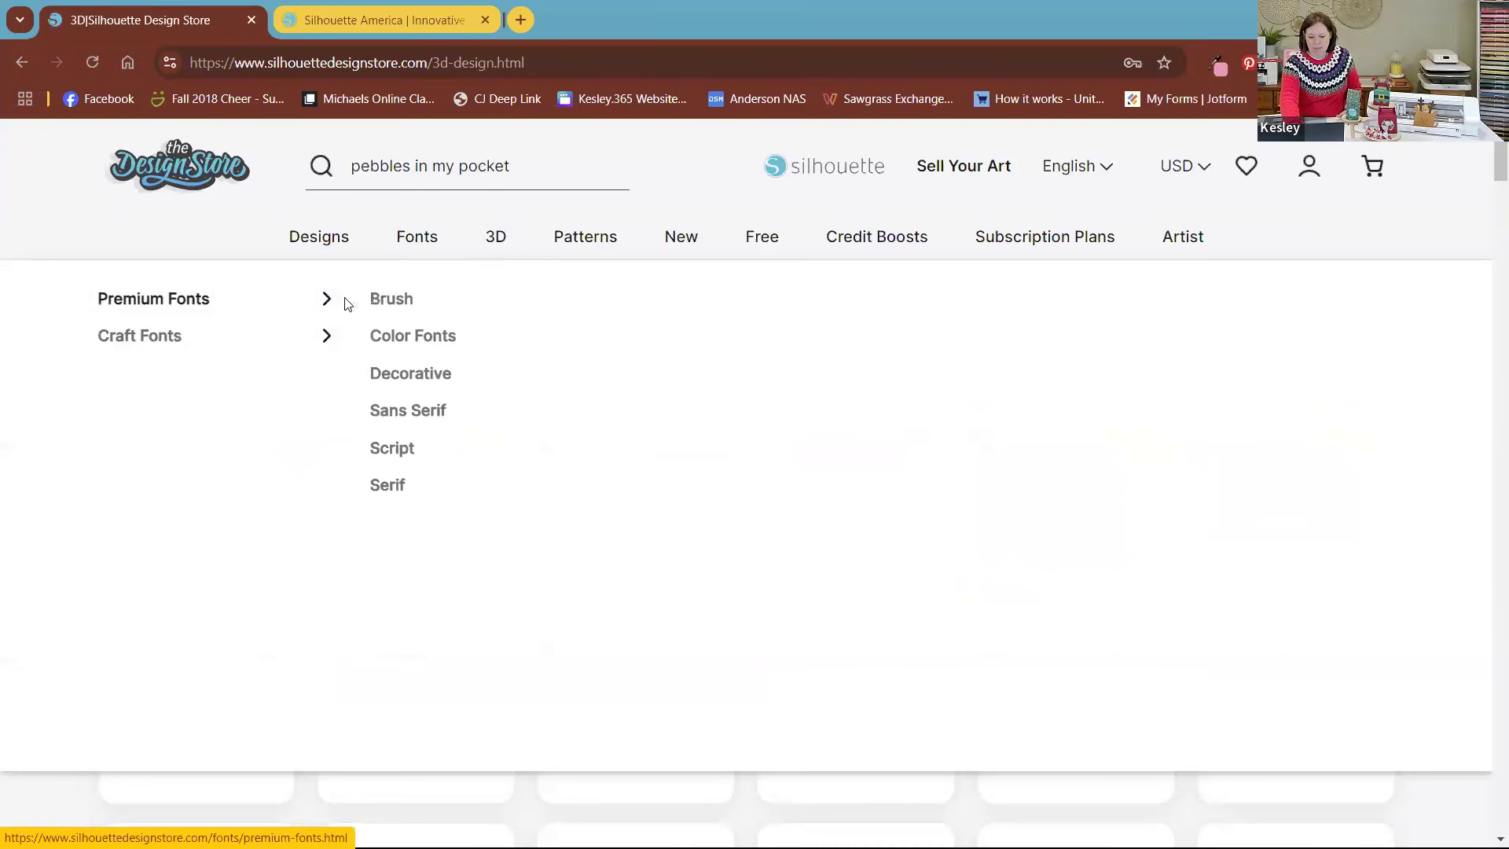
pyautogui.click(496, 238)
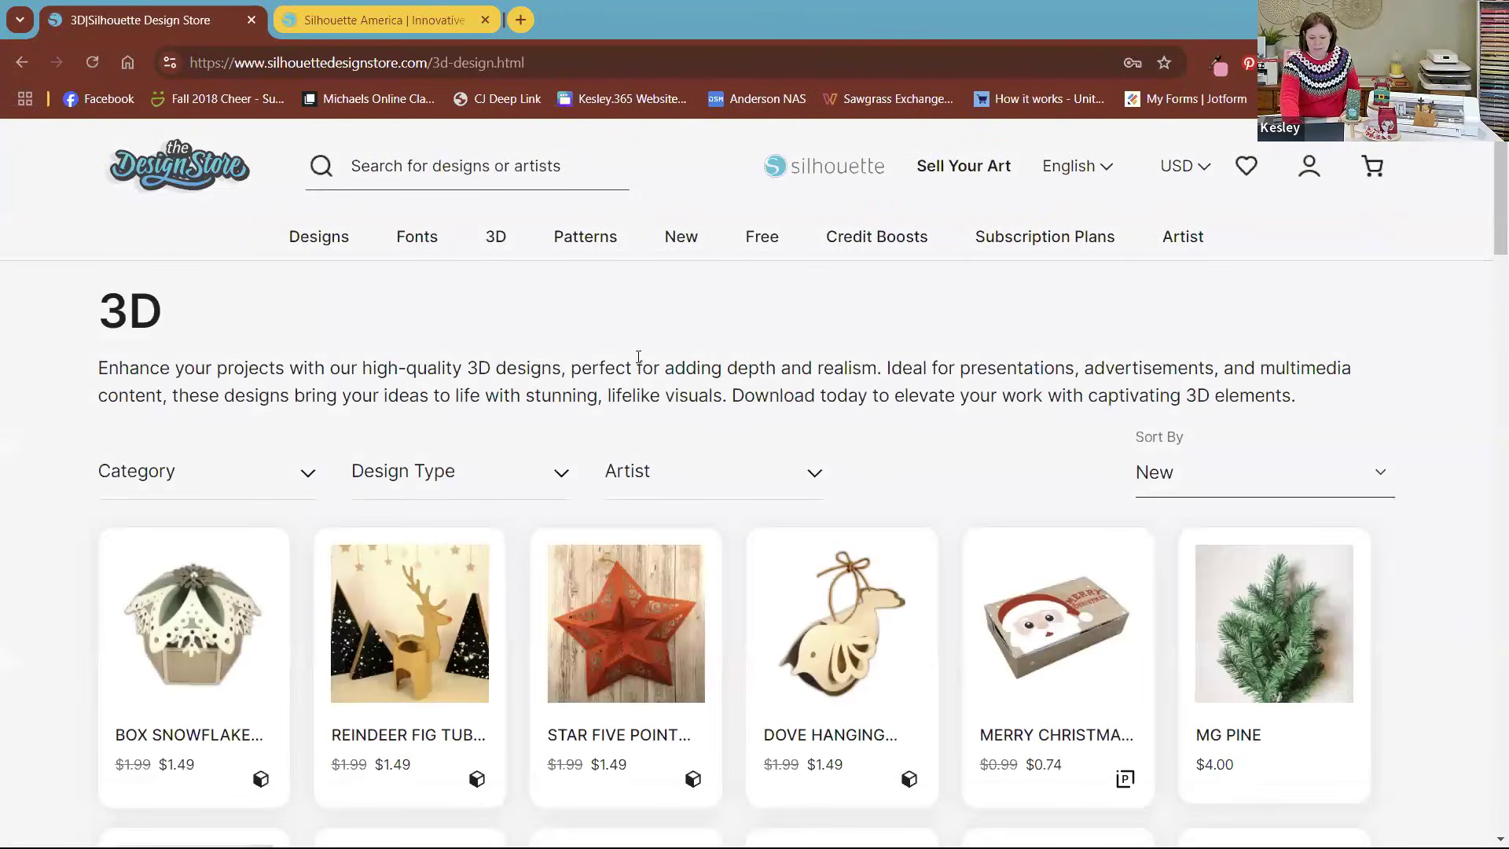
pyautogui.click(810, 477)
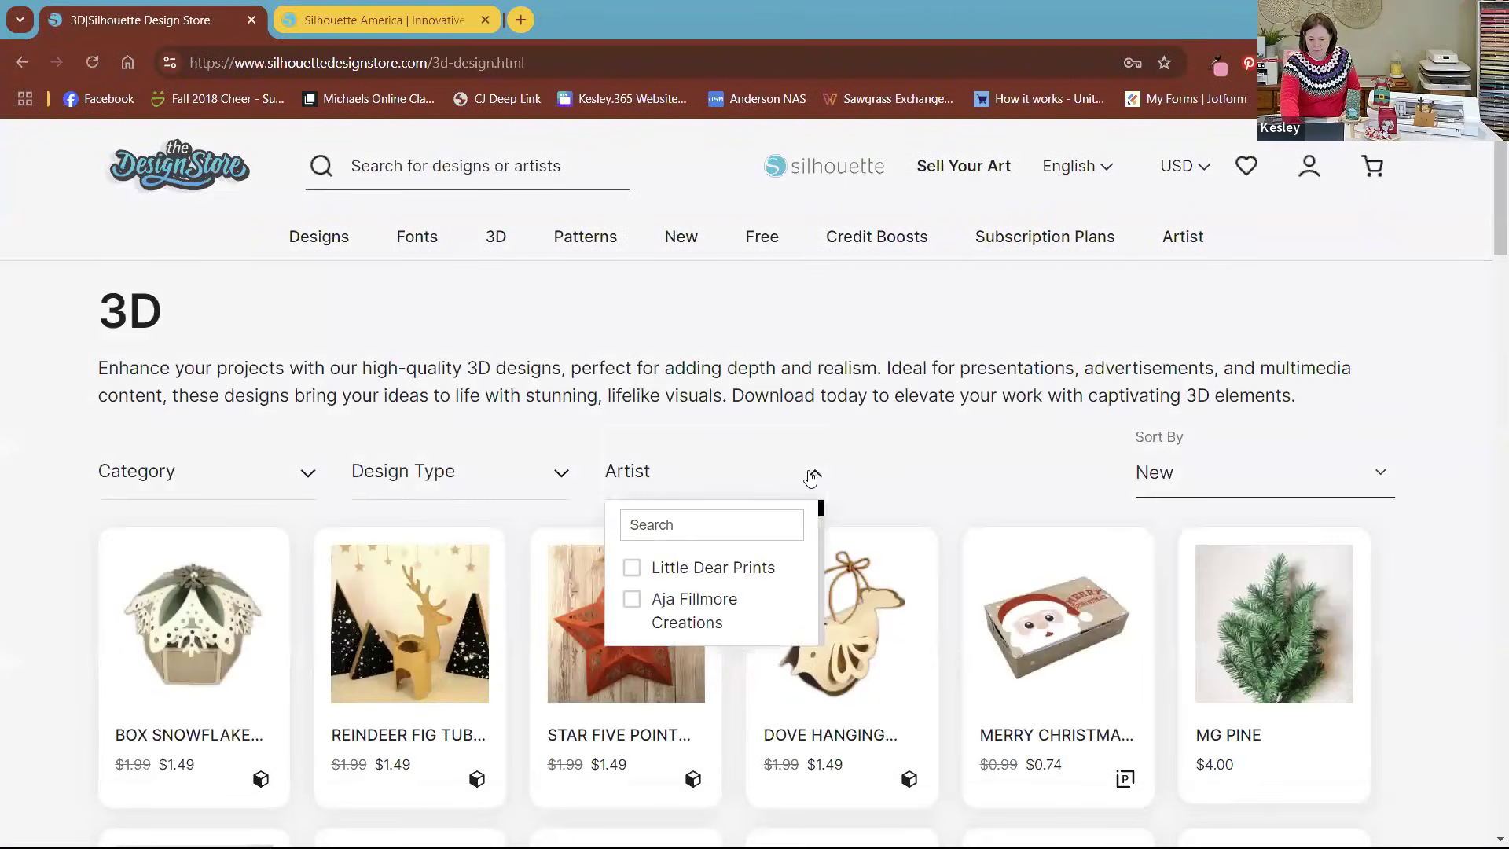
pyautogui.click(672, 527)
pyautogui.write('pebbles')
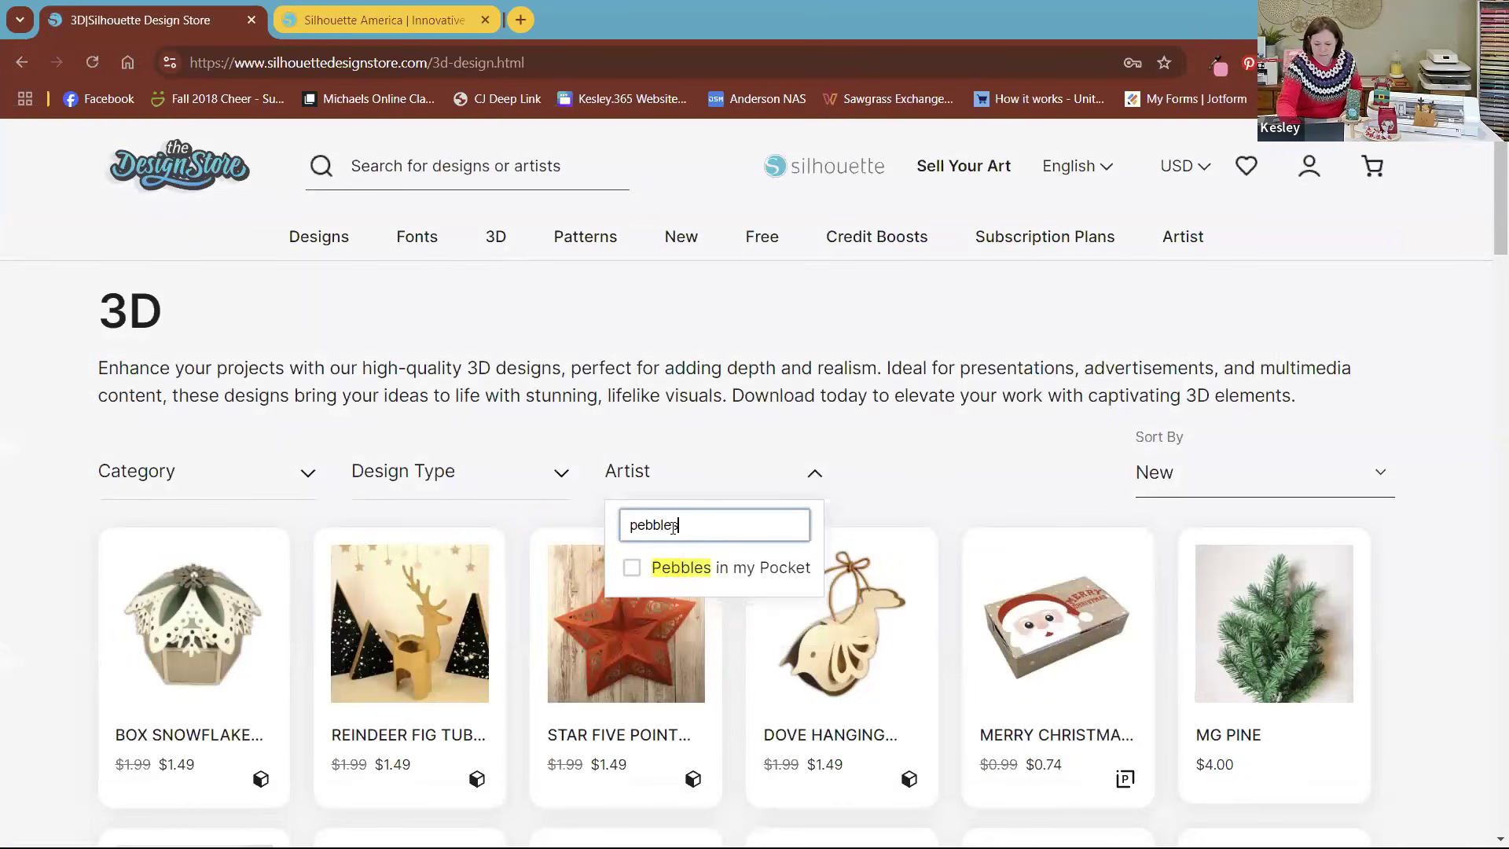
pyautogui.click(630, 571)
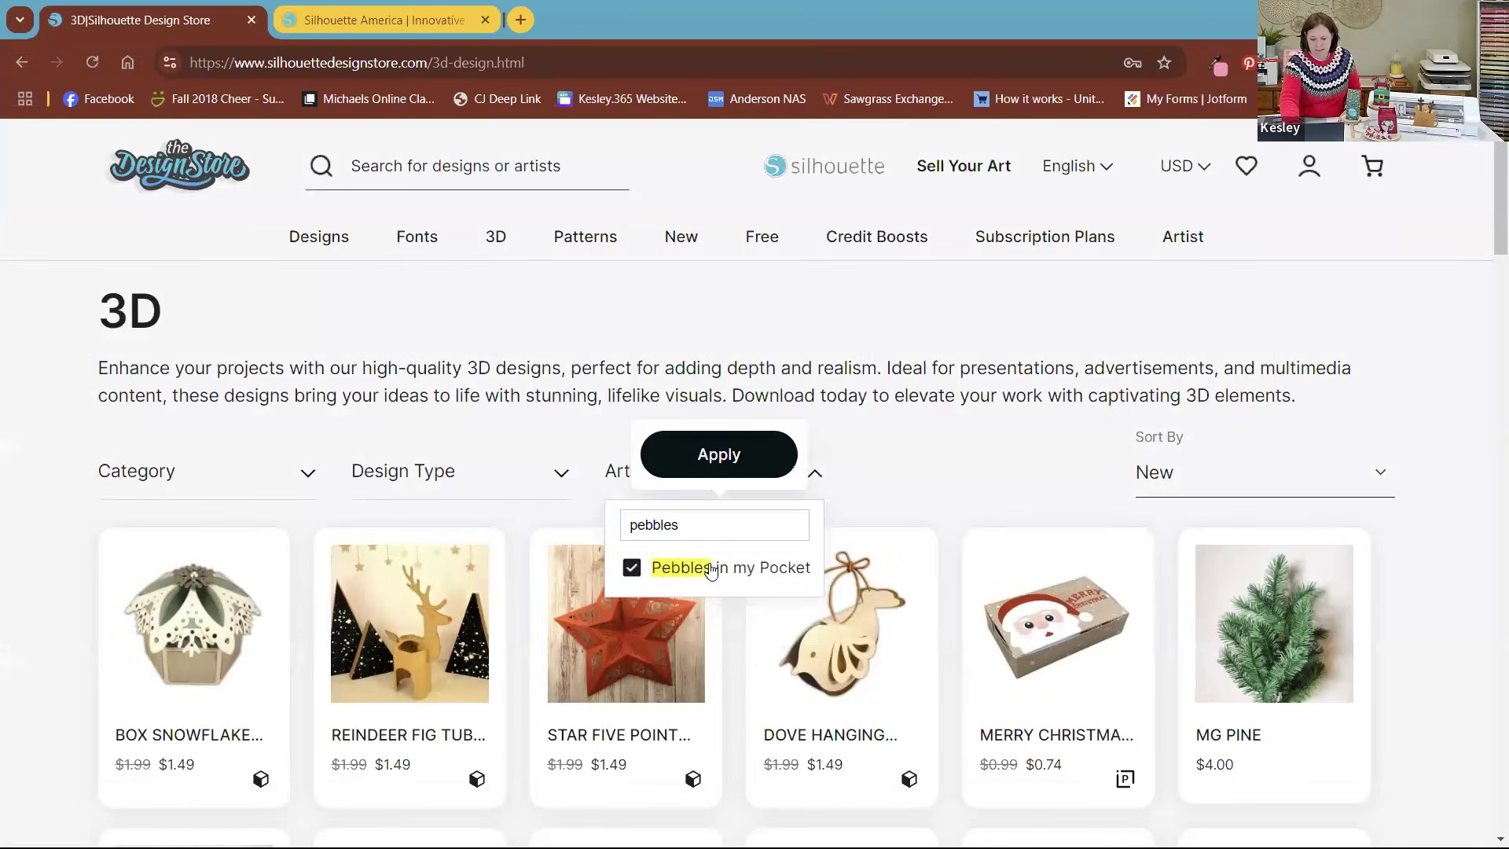
pyautogui.click(744, 454)
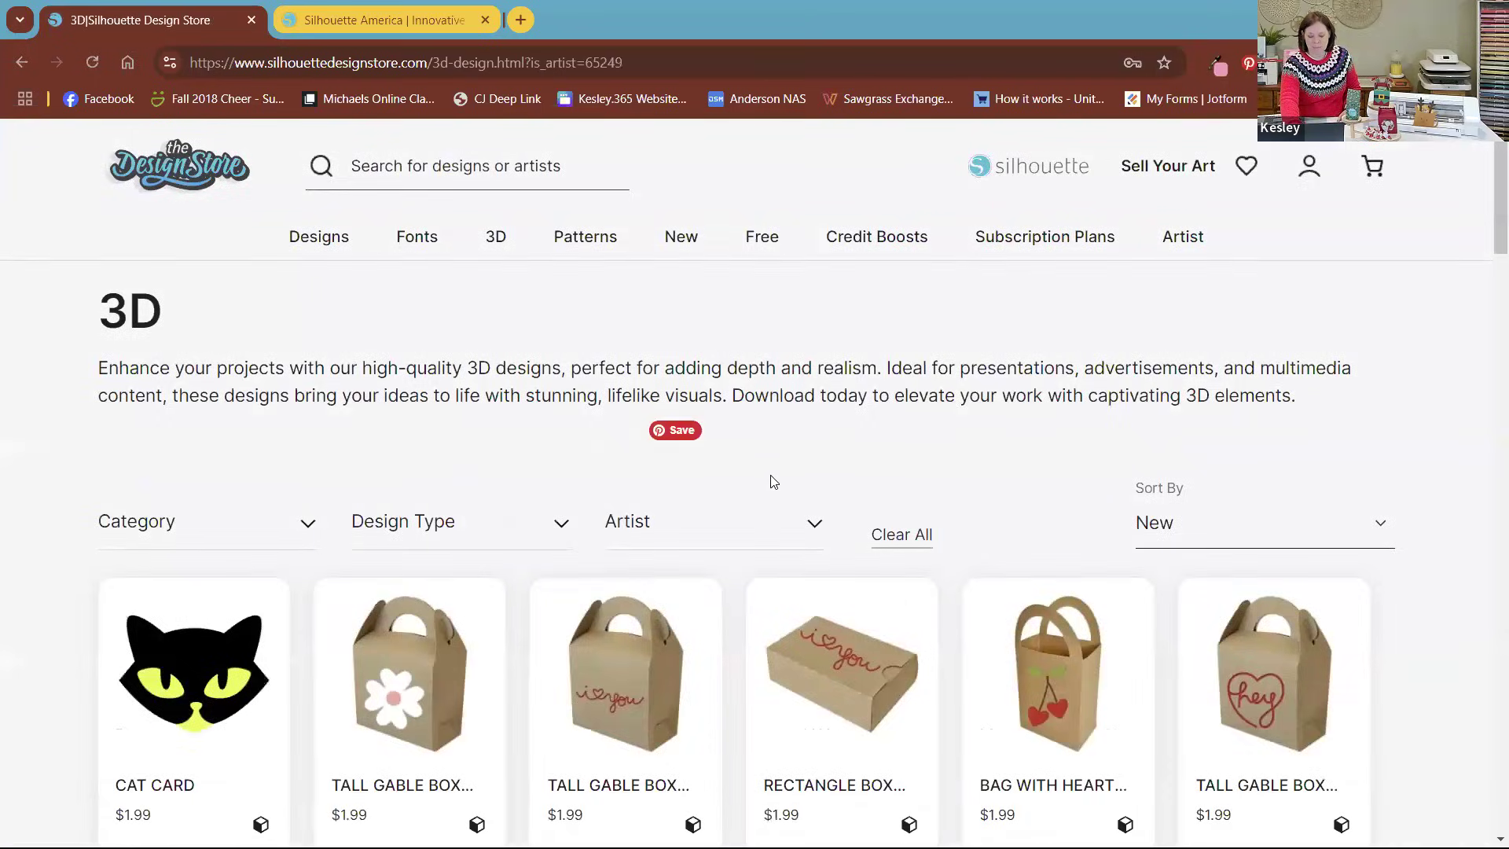
# Step: Look through the artist's filtered 3D designs for bags, boxes and card holders
pyautogui.scroll(-4, 967, 653)
pyautogui.scroll(-2, 967, 651)
pyautogui.scroll(-2, 967, 652)
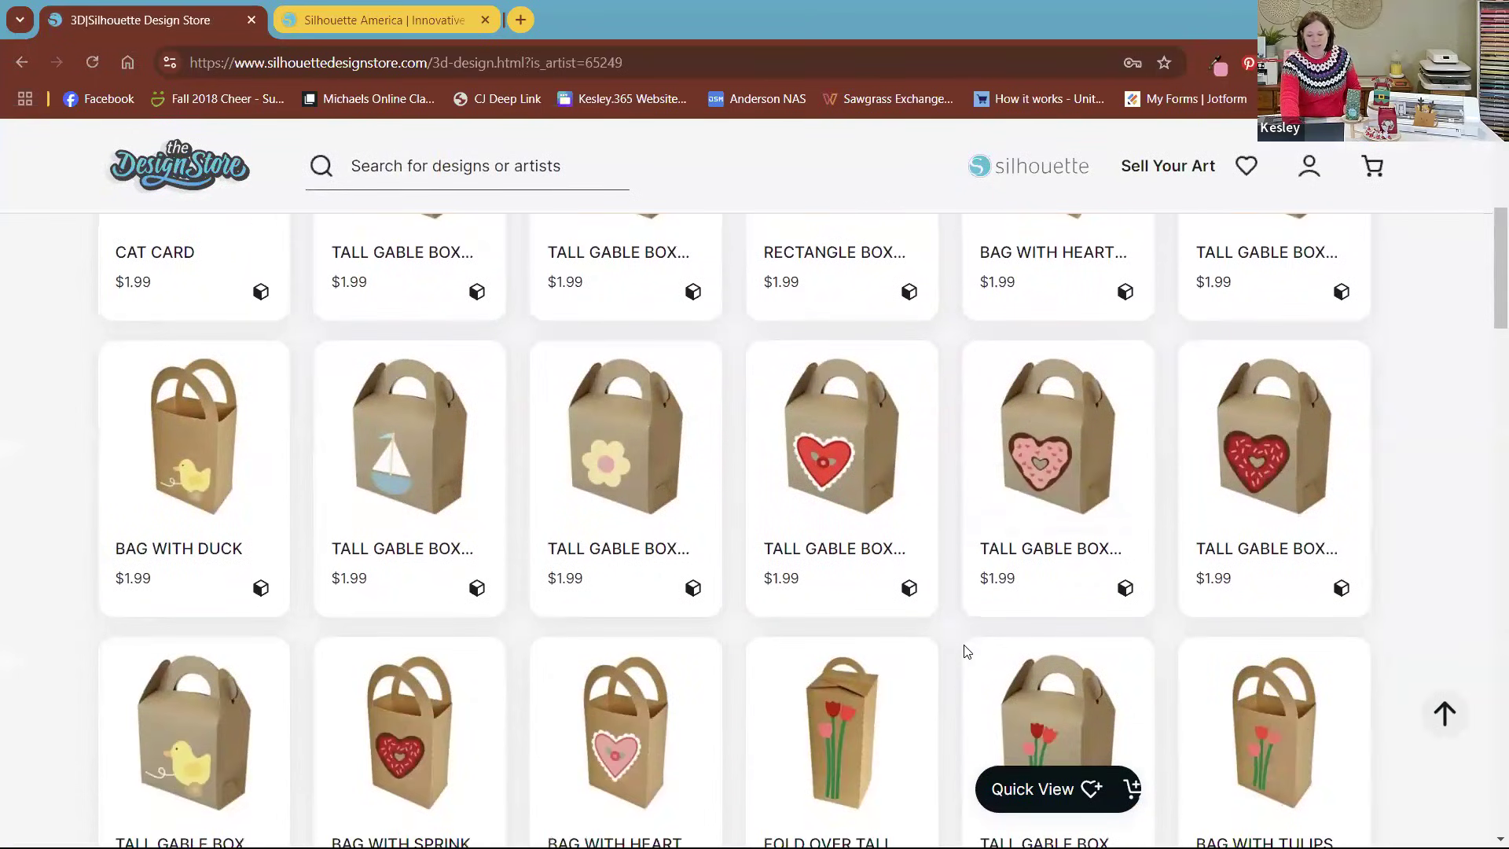
pyautogui.scroll(-2, 966, 651)
pyautogui.scroll(-3, 967, 651)
pyautogui.scroll(-2, 967, 652)
pyautogui.scroll(-2, 967, 651)
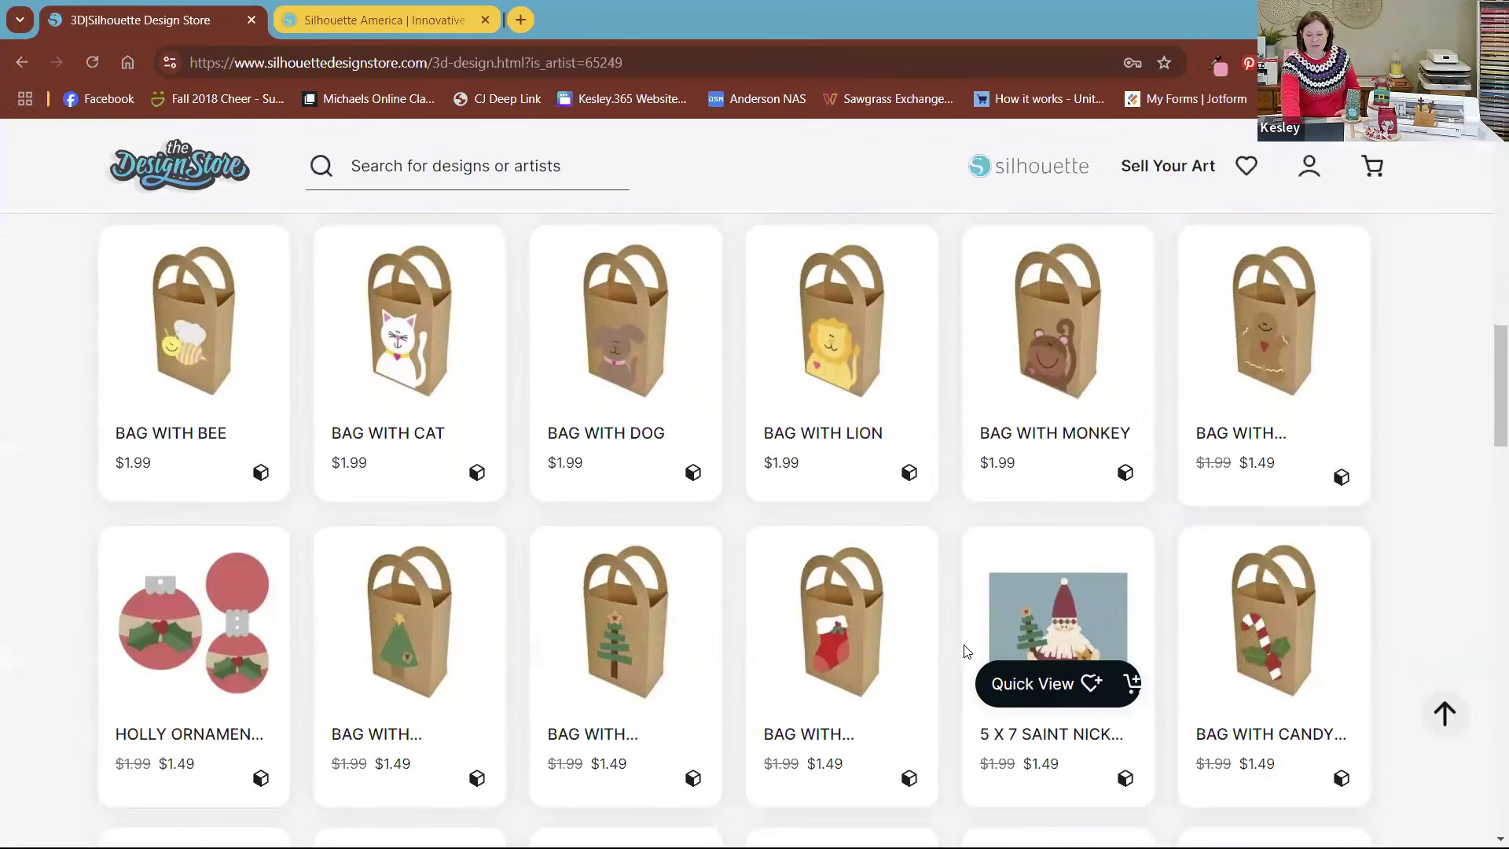
pyautogui.scroll(-2, 895, 620)
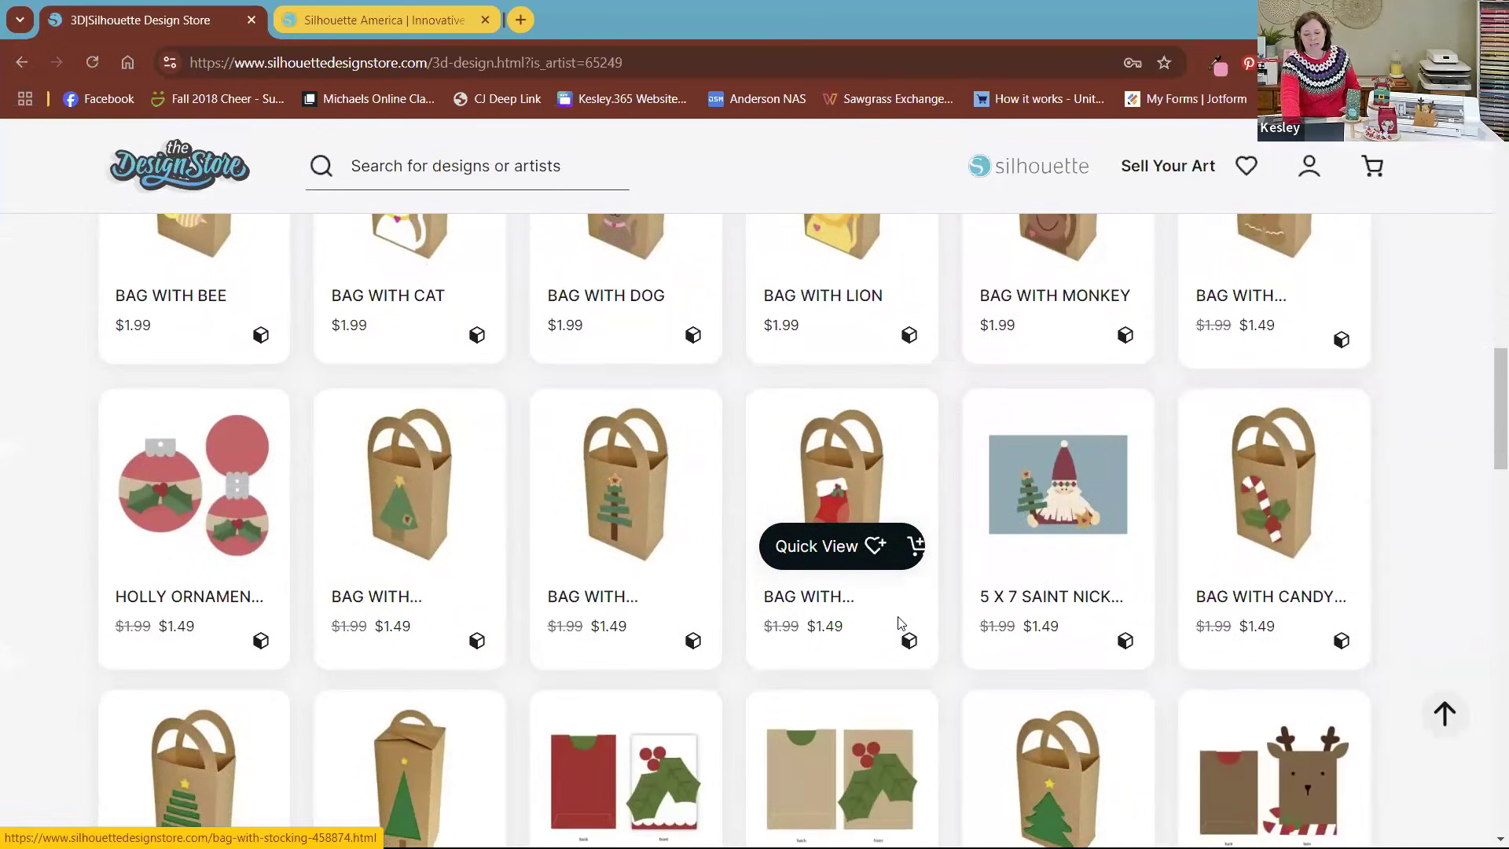
pyautogui.scroll(-2, 900, 623)
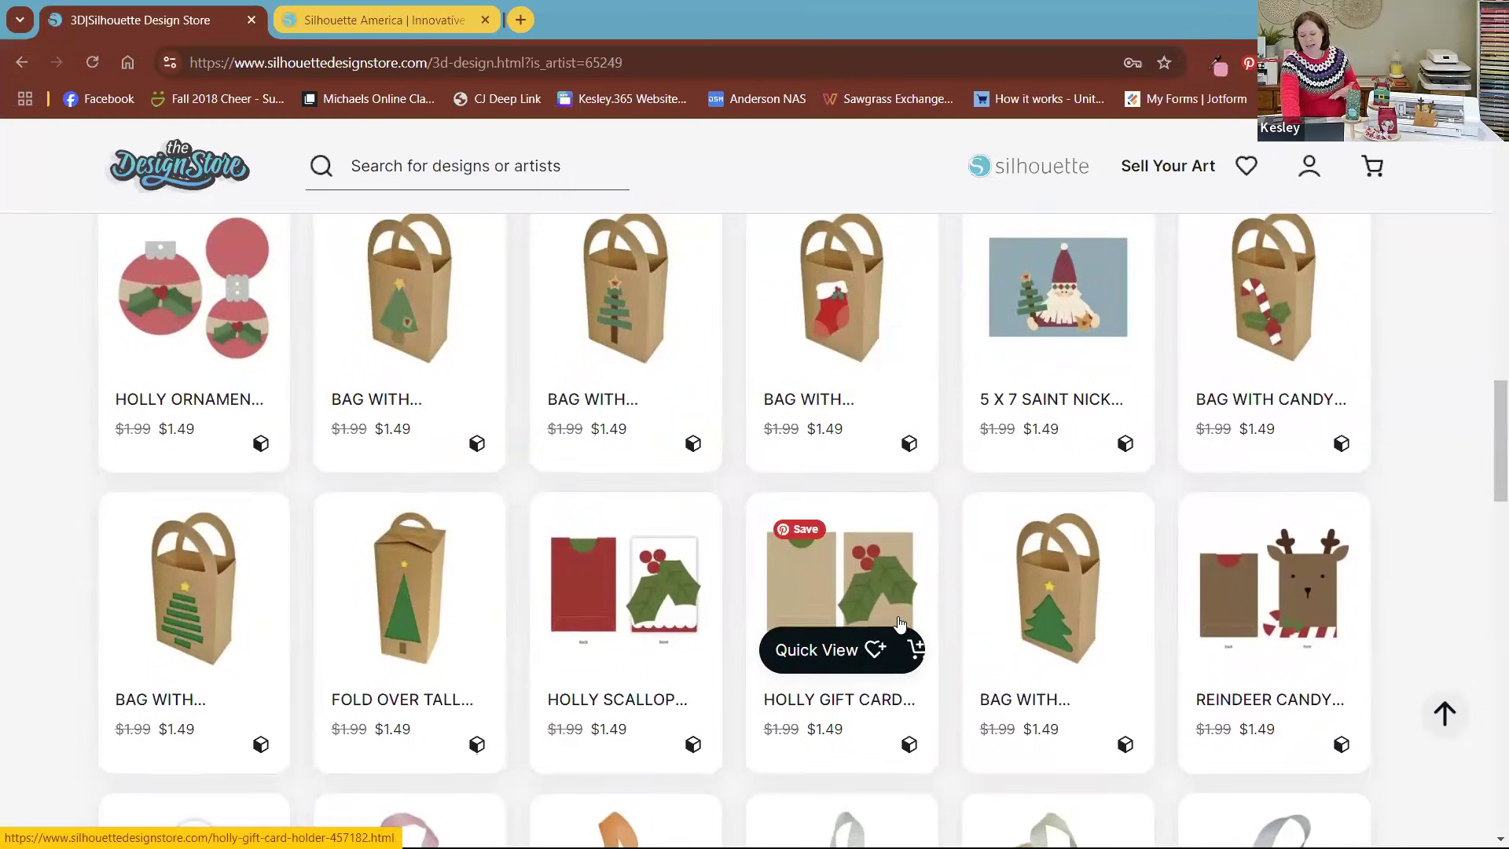
pyautogui.scroll(-1, 900, 622)
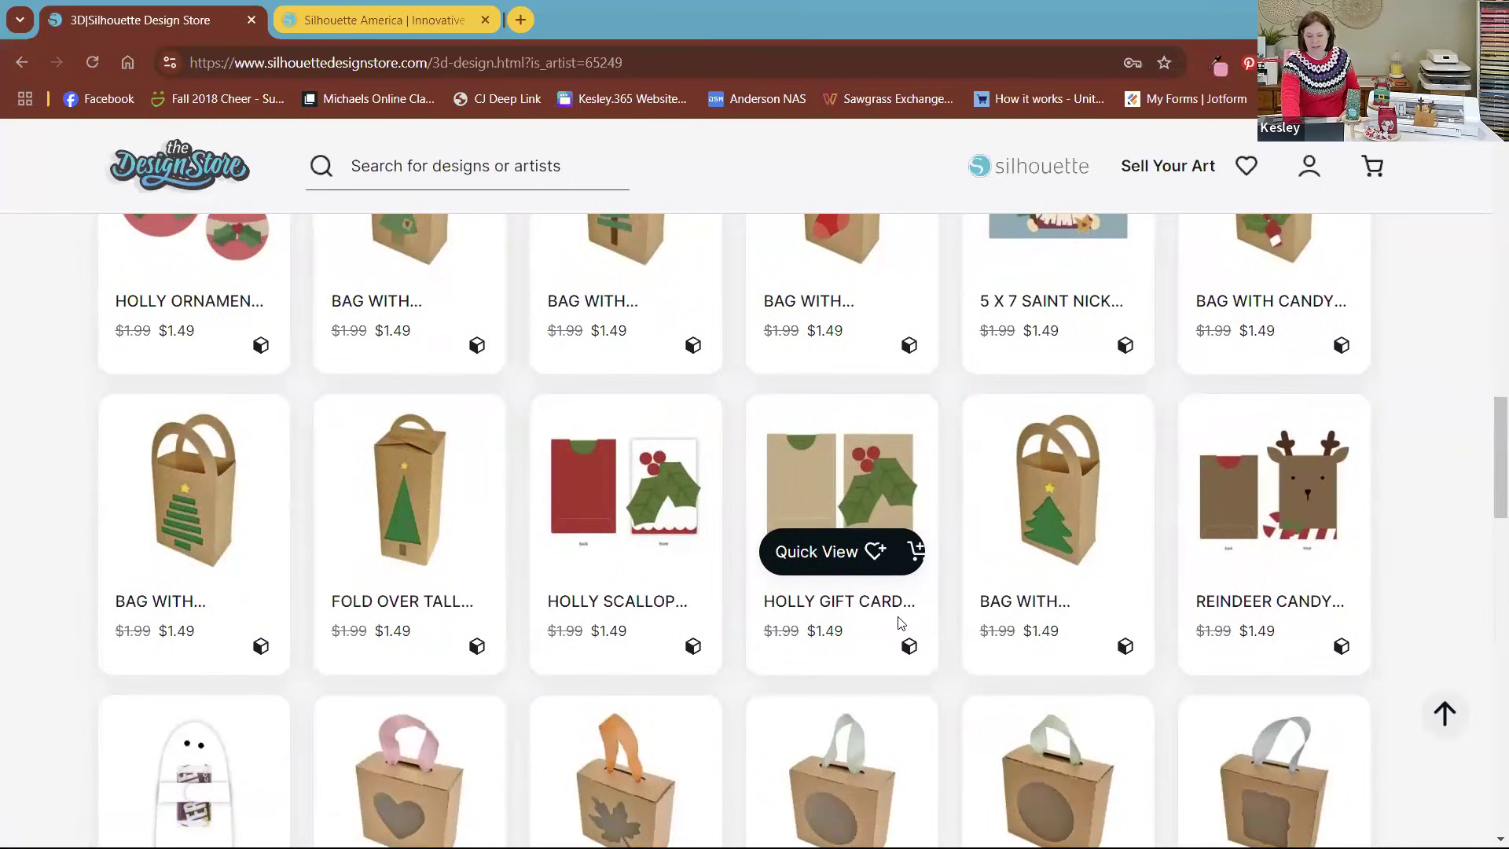
pyautogui.scroll(-2, 900, 622)
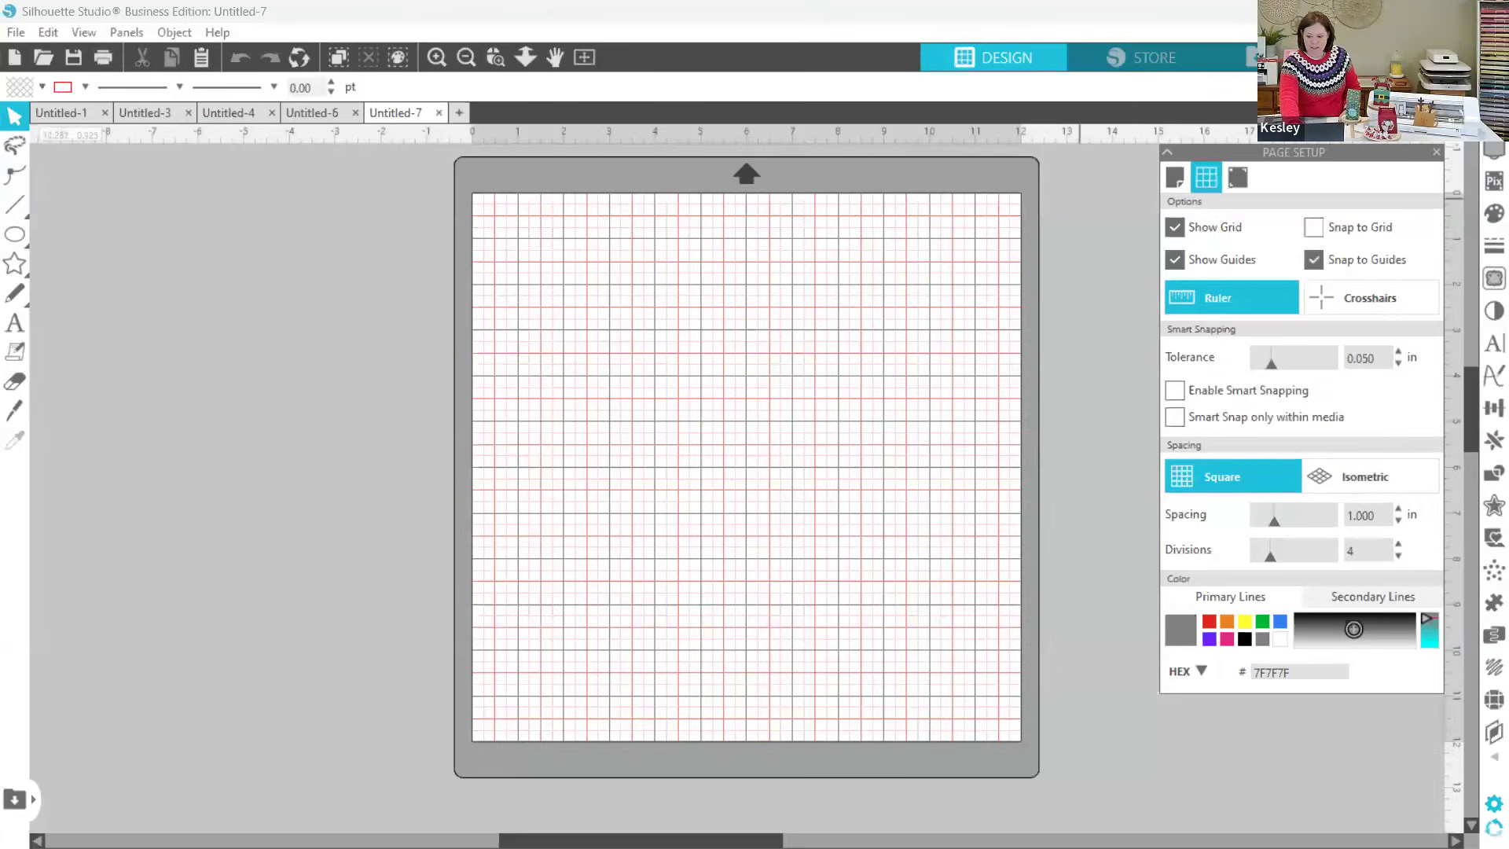
# Step: Switch to Silhouette Studio, open Simple Reindeer Mug Pocket from the library and move the whole design to about X 0.957, Y 1.632 in
pyautogui.click(1288, 58)
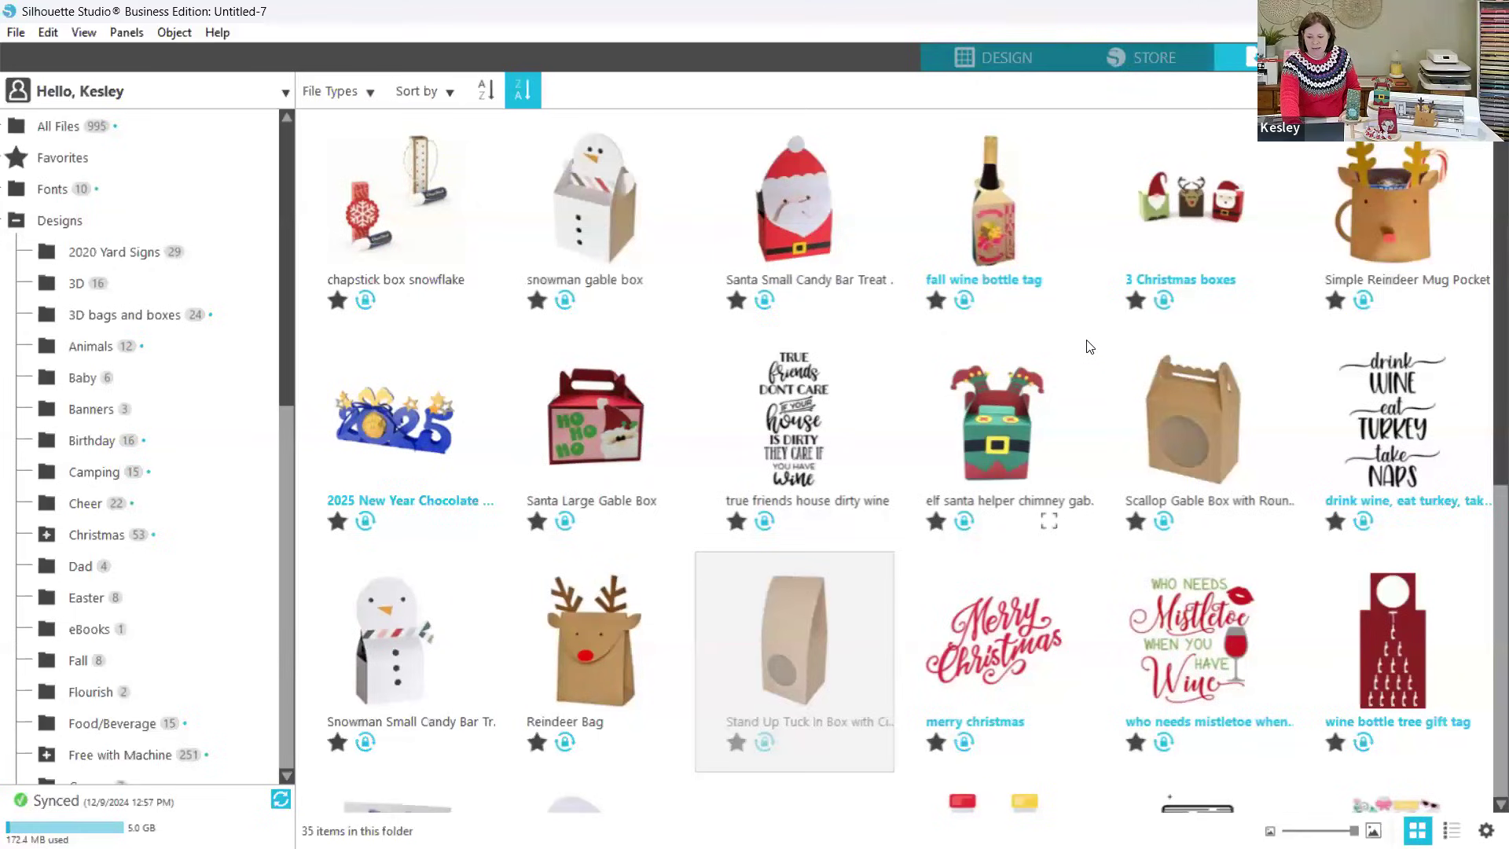
pyautogui.scroll(-7, 1088, 346)
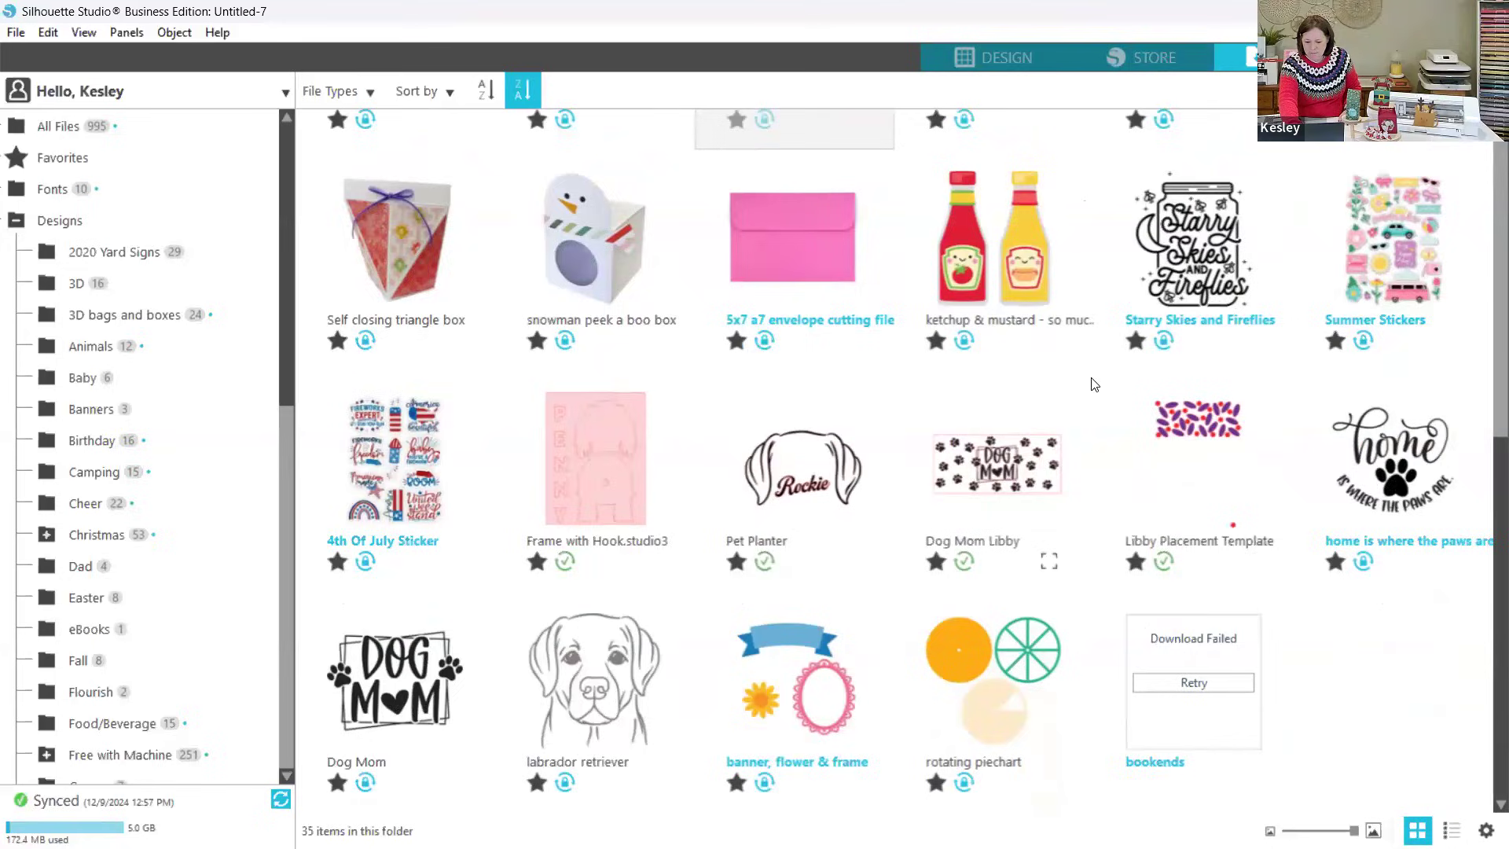
pyautogui.scroll(7, 1095, 384)
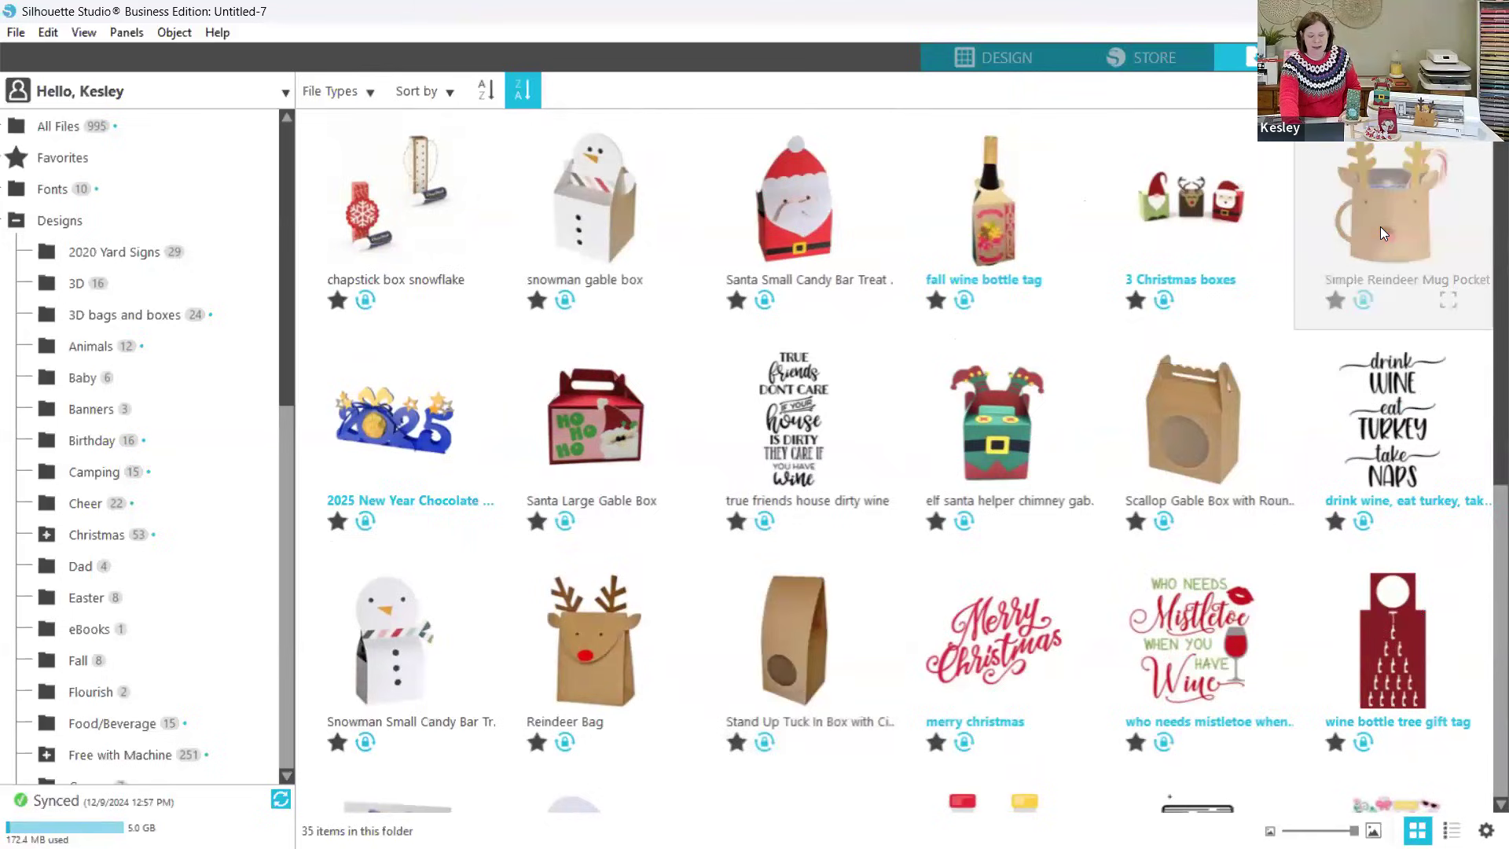
pyautogui.doubleClick(1379, 227)
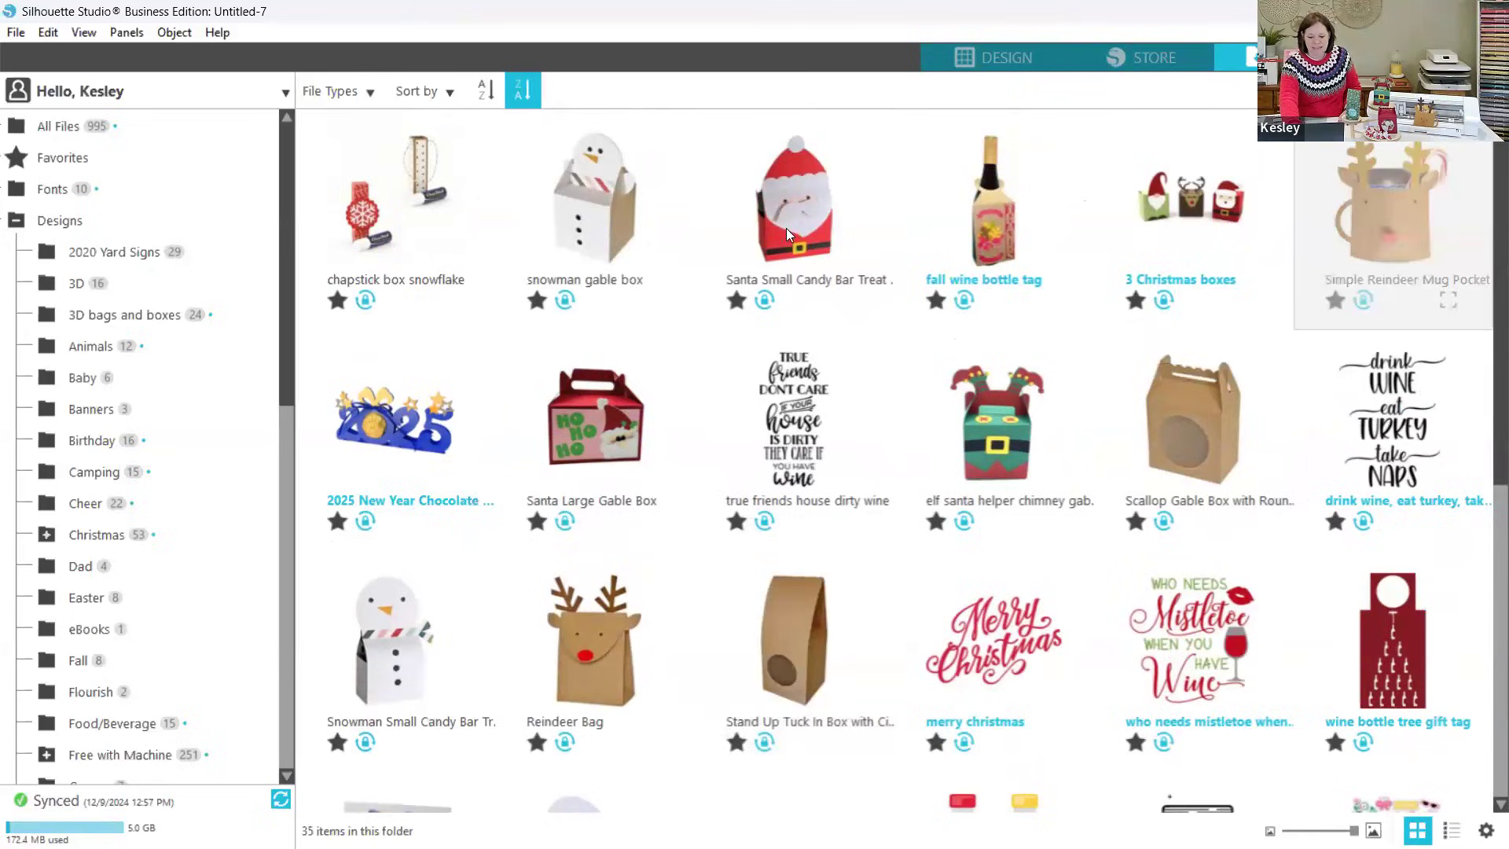
pyautogui.hotkey('ctrl', 'a')
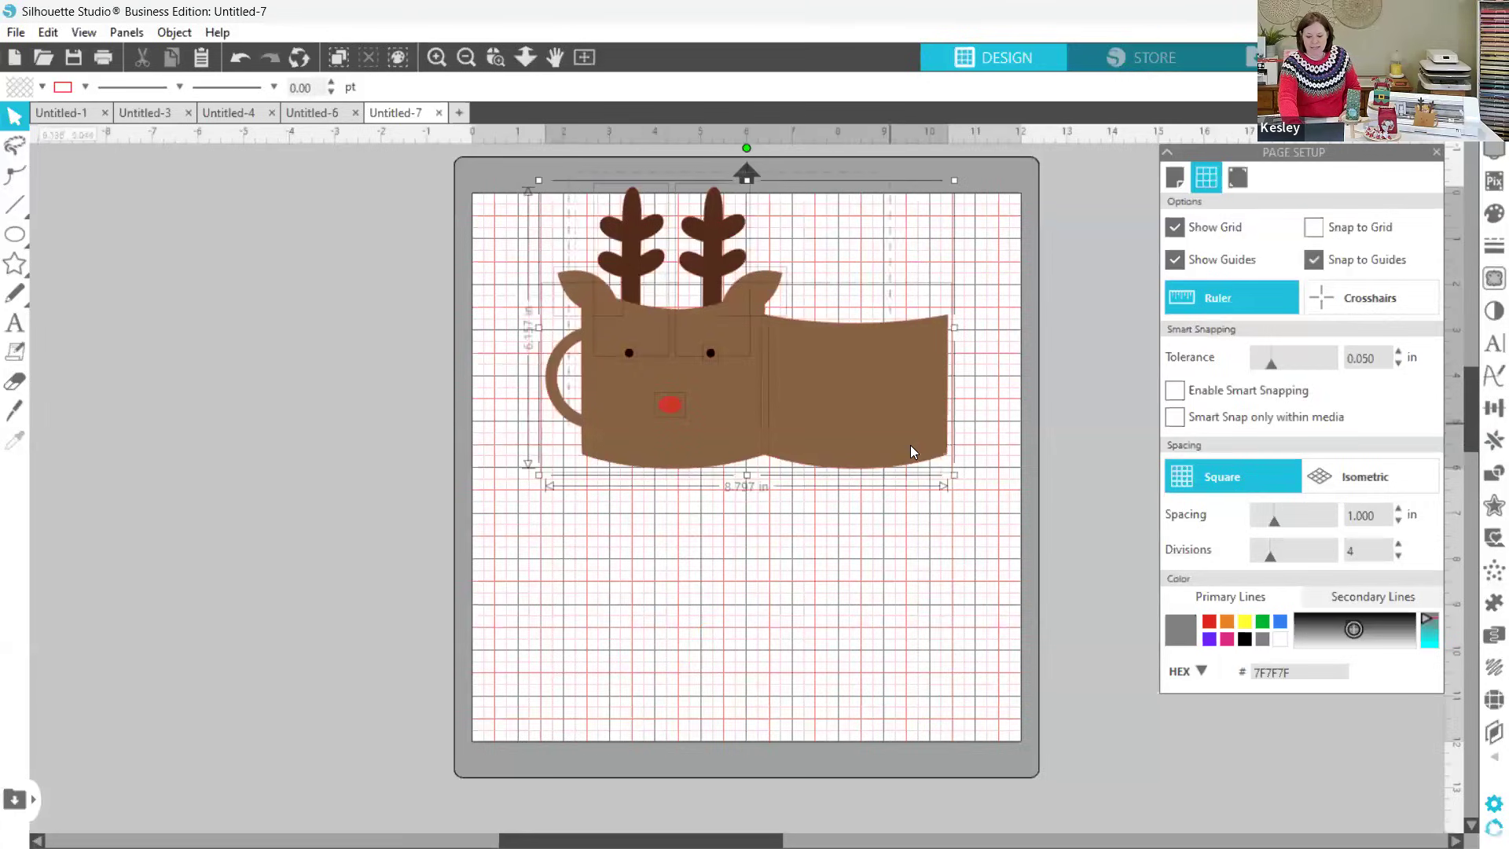
pyautogui.moveTo(914, 443); pyautogui.dragTo(889, 532)
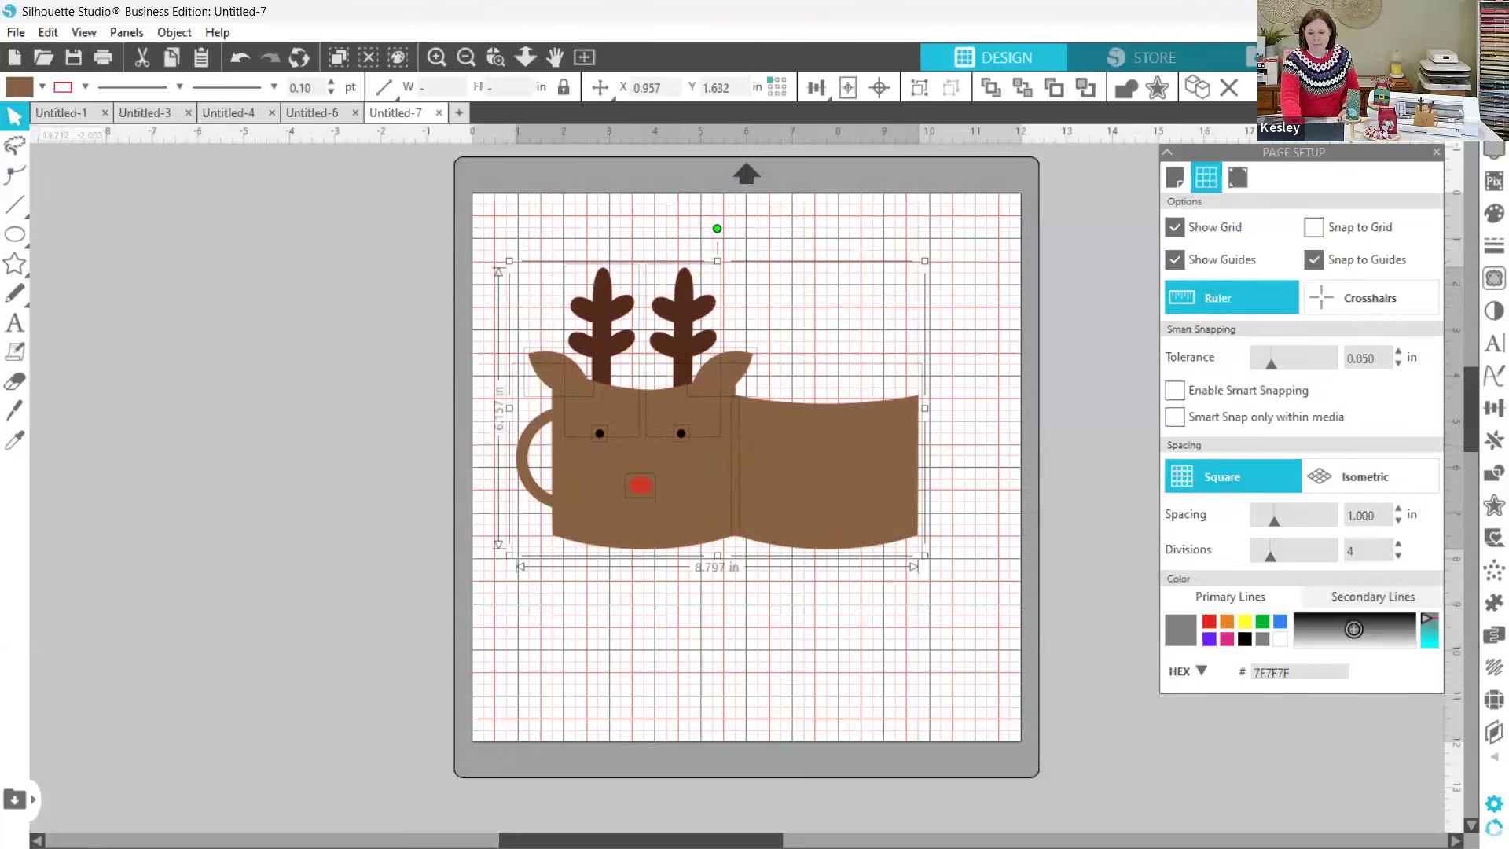
# Step: Go to the send settings and assign the cut actions by fill color
pyautogui.click(1434, 57)
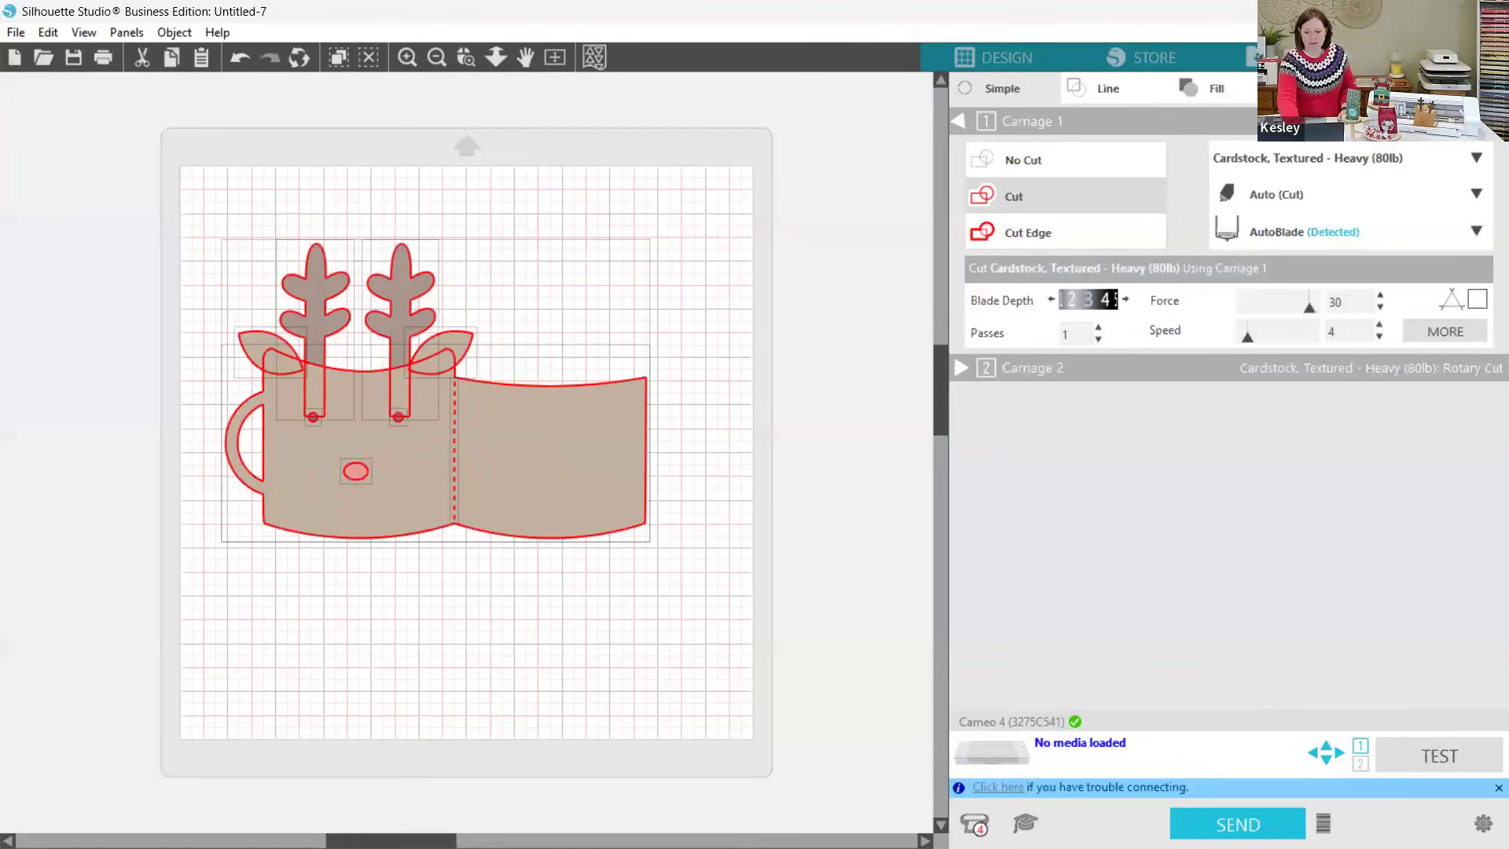
pyautogui.click(1185, 89)
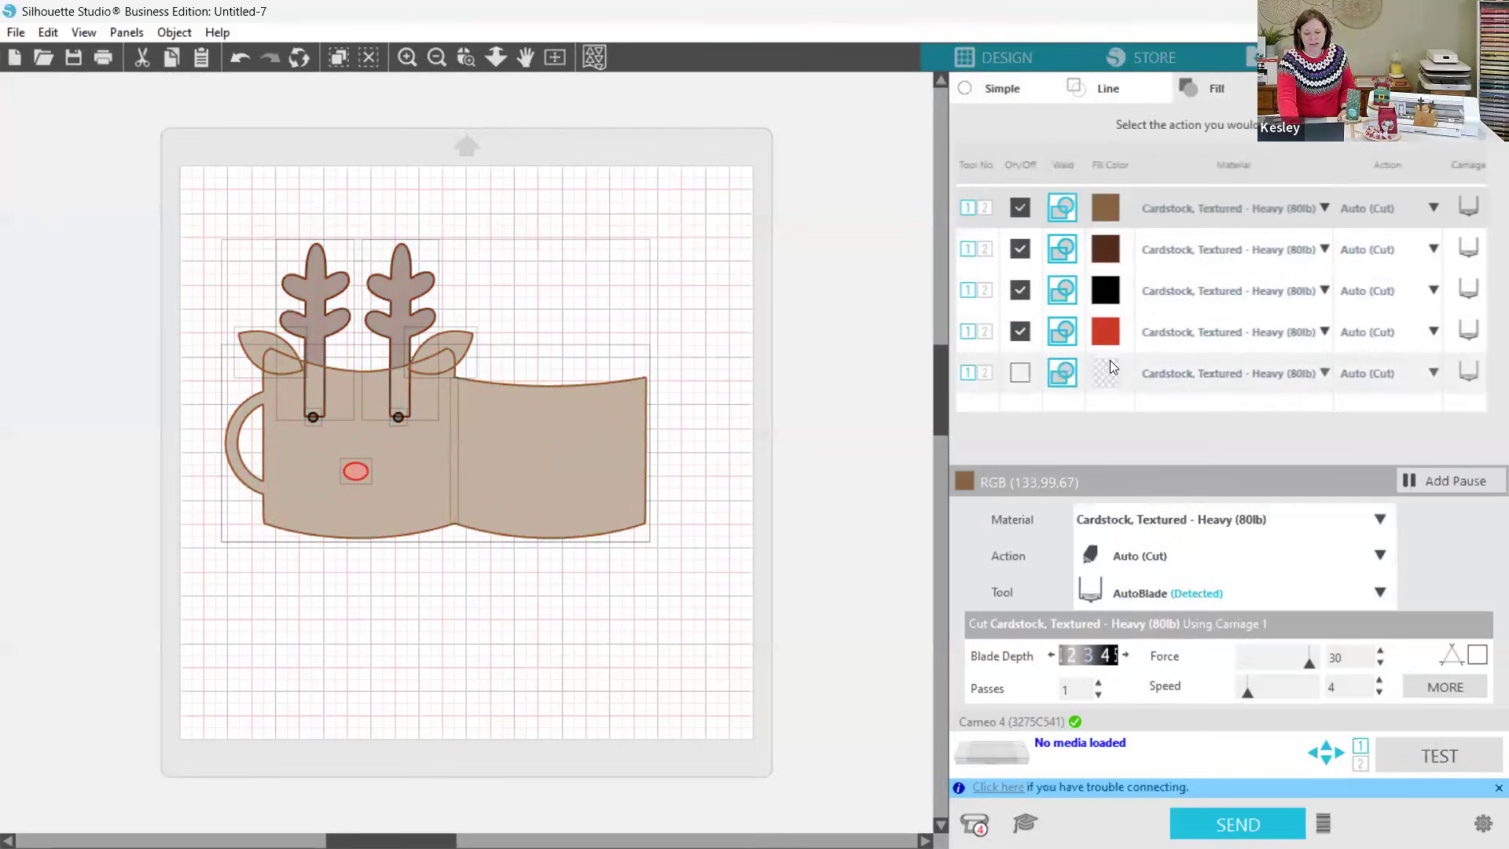
# Step: Add a pause after the light brown fill's cut action and remove that pause again
pyautogui.rightClick(1203, 213)
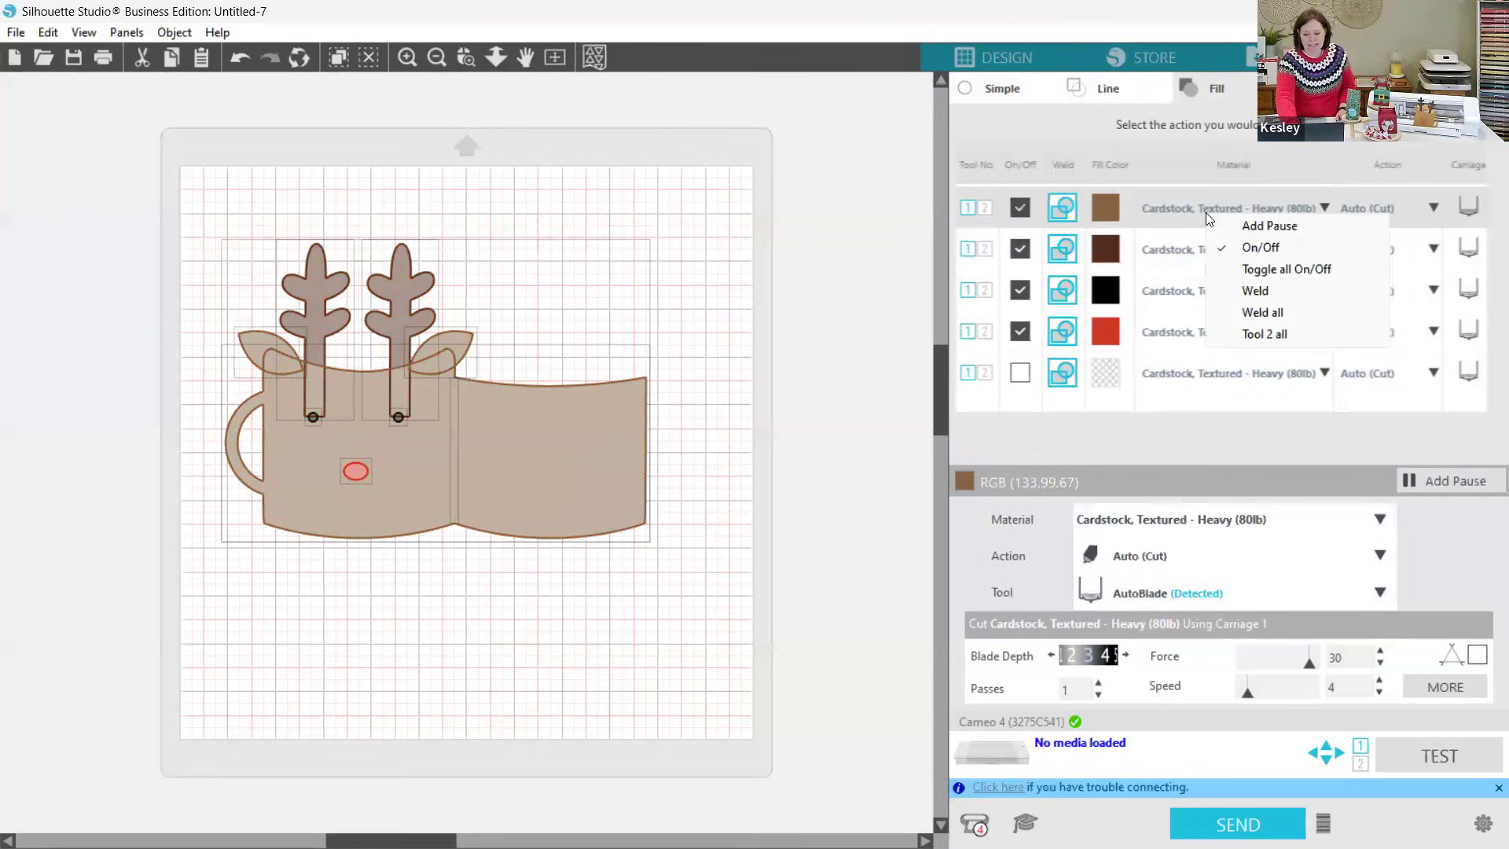
pyautogui.click(1268, 228)
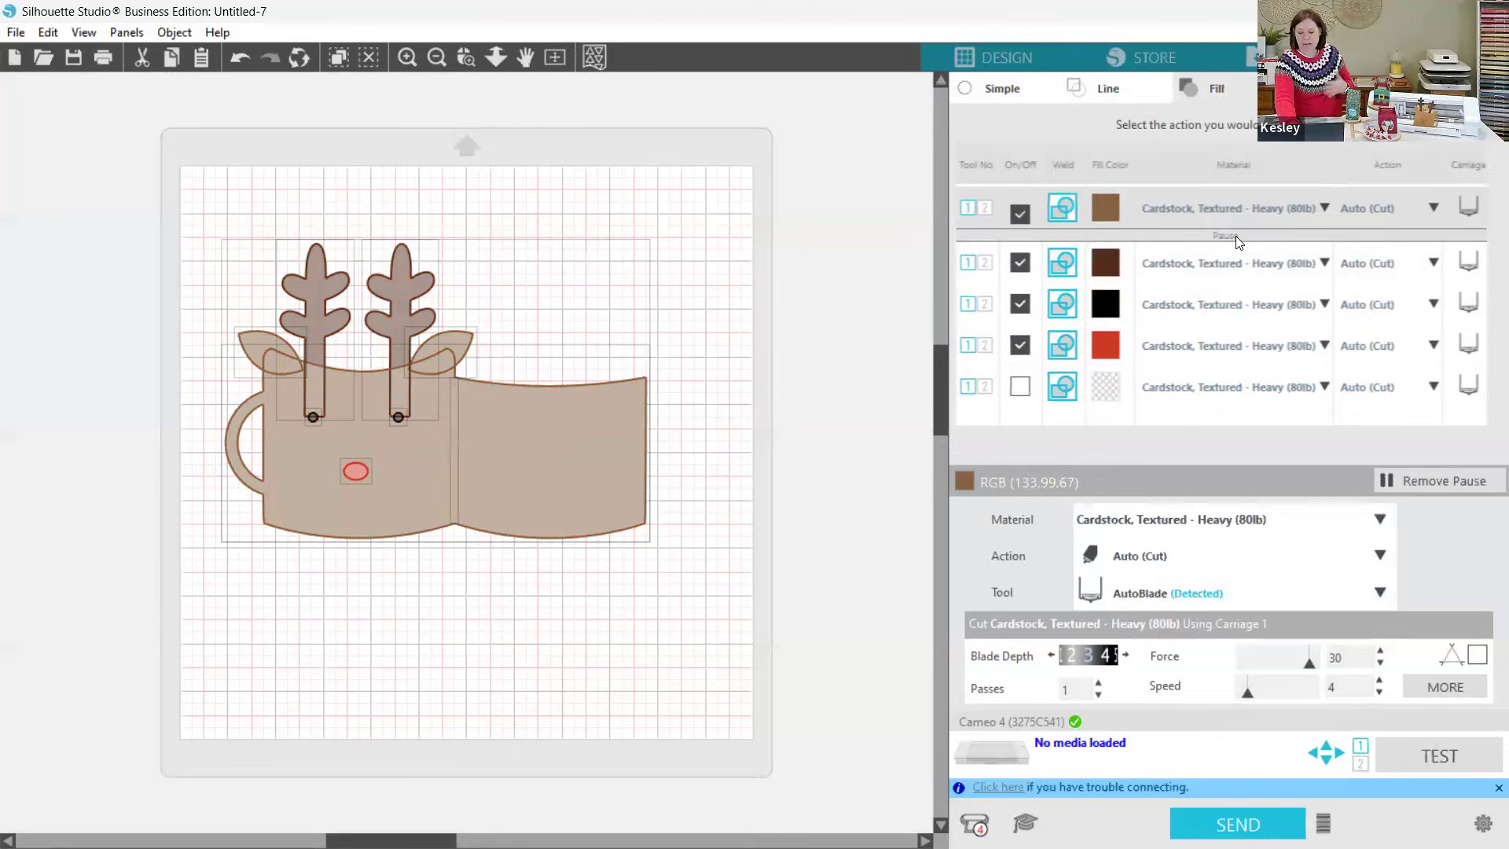
pyautogui.rightClick(1236, 238)
pyautogui.click(1289, 250)
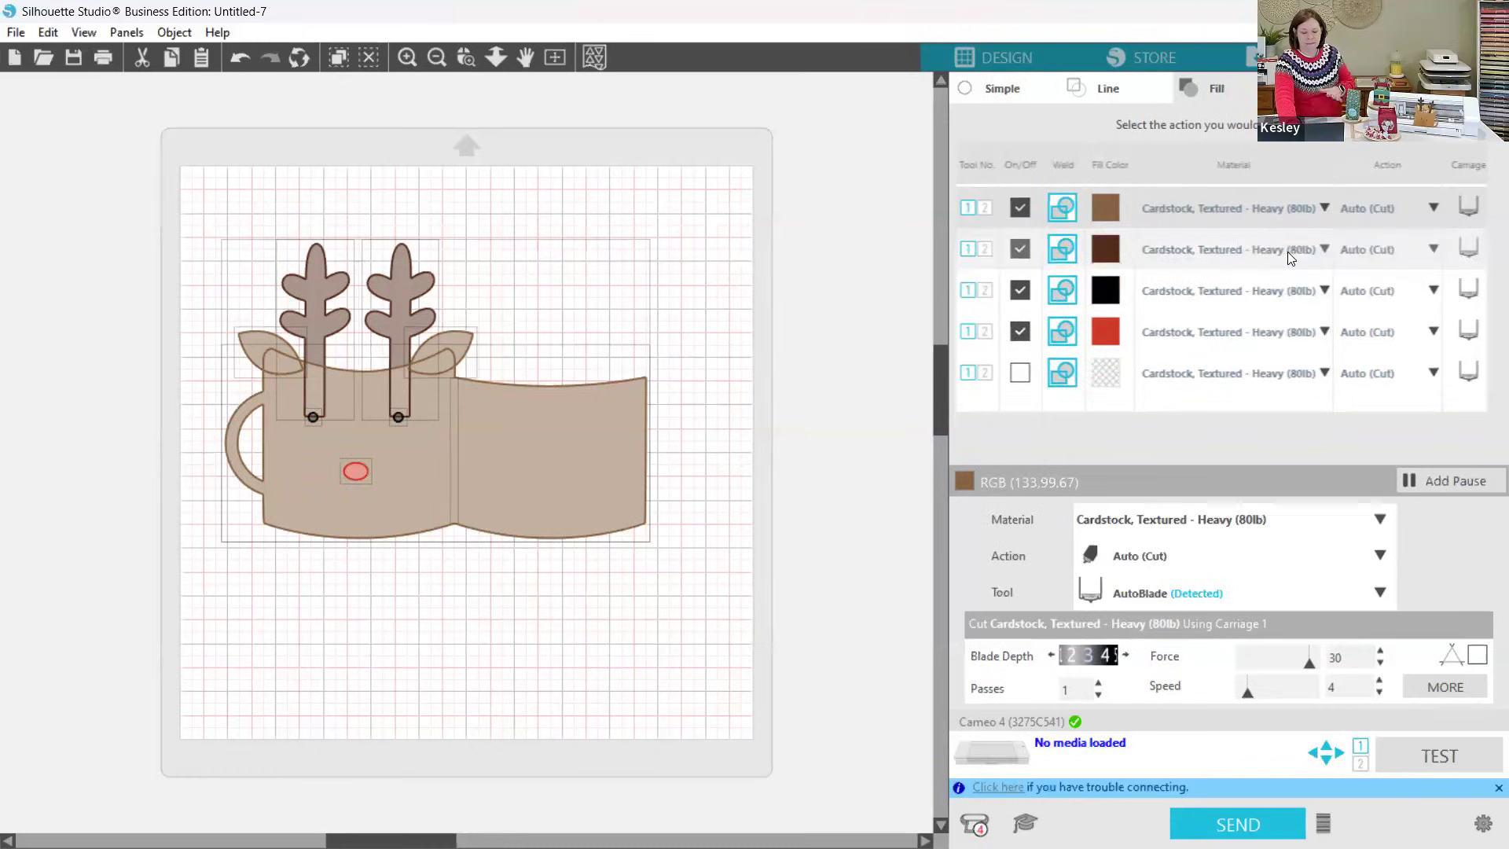
# Step: Return to the design workspace and move both antlers off the mug to the mat's lower-right area, at about X 8.096, Y 7.518 in
pyautogui.click(1006, 50)
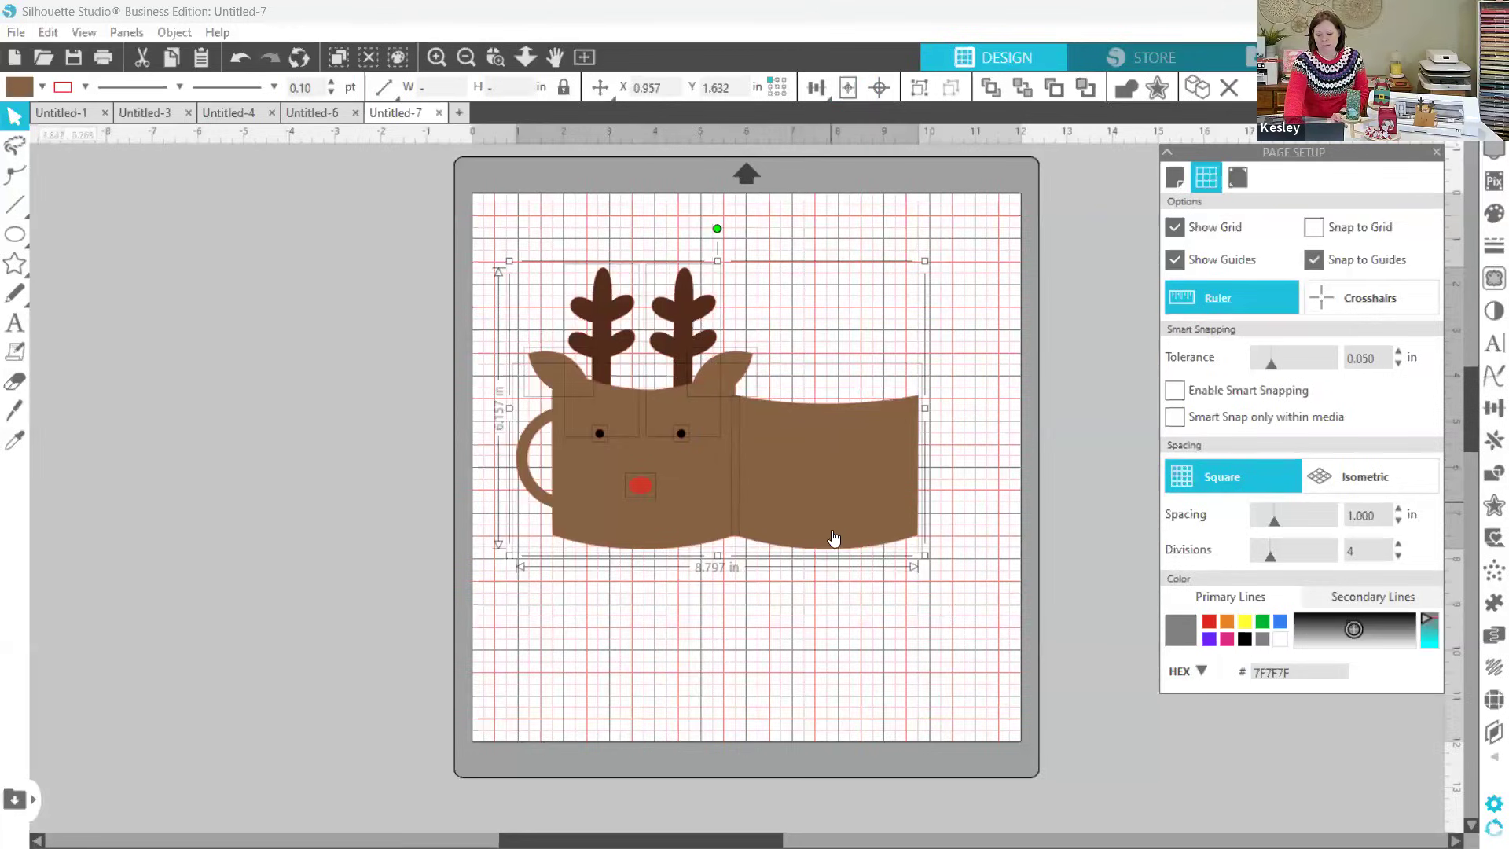
pyautogui.click(819, 495)
pyautogui.rightClick(834, 605)
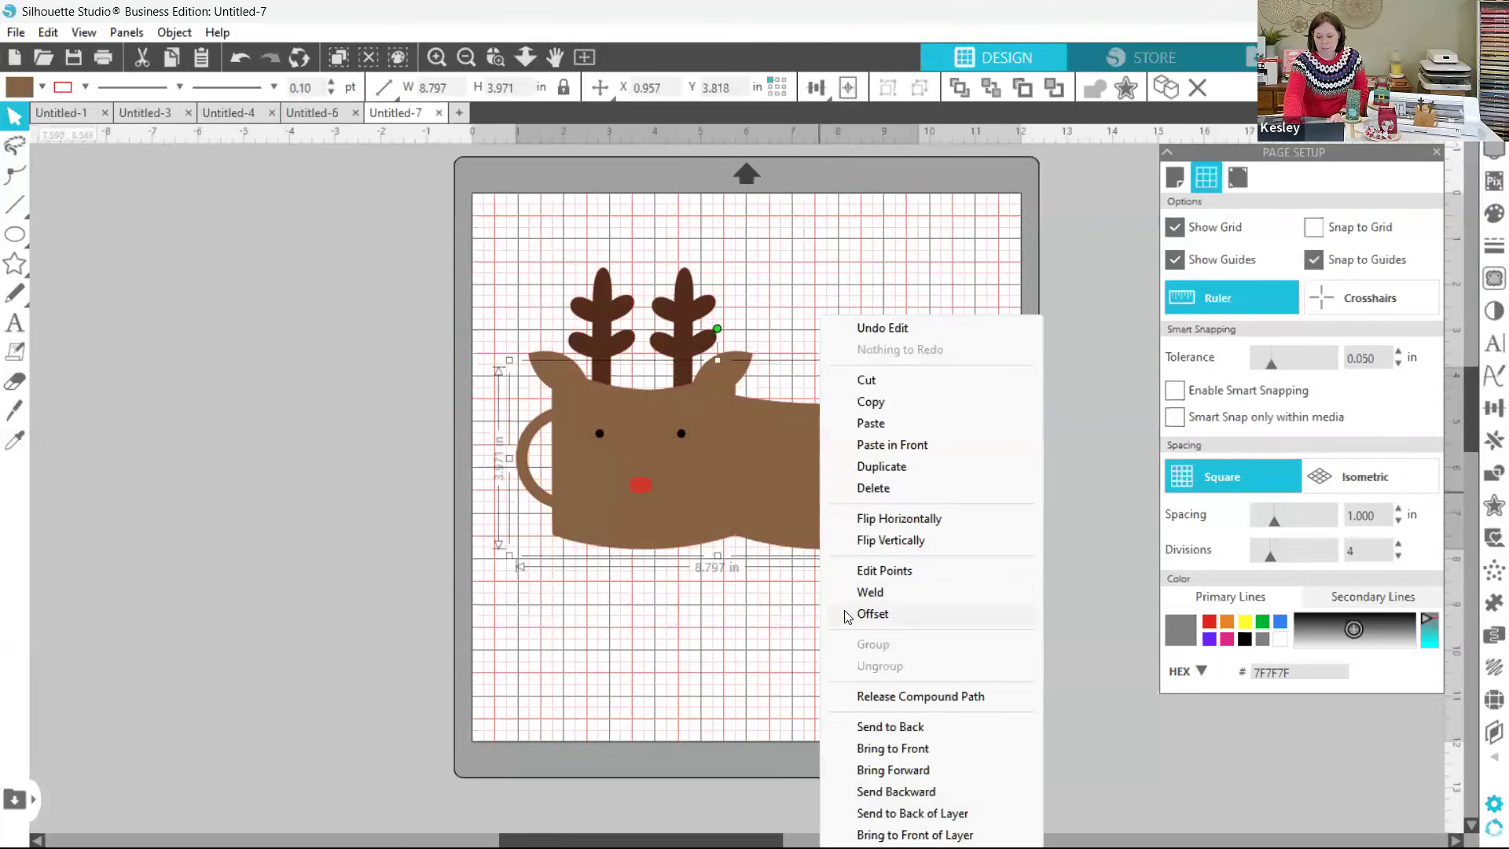
pyautogui.click(766, 532)
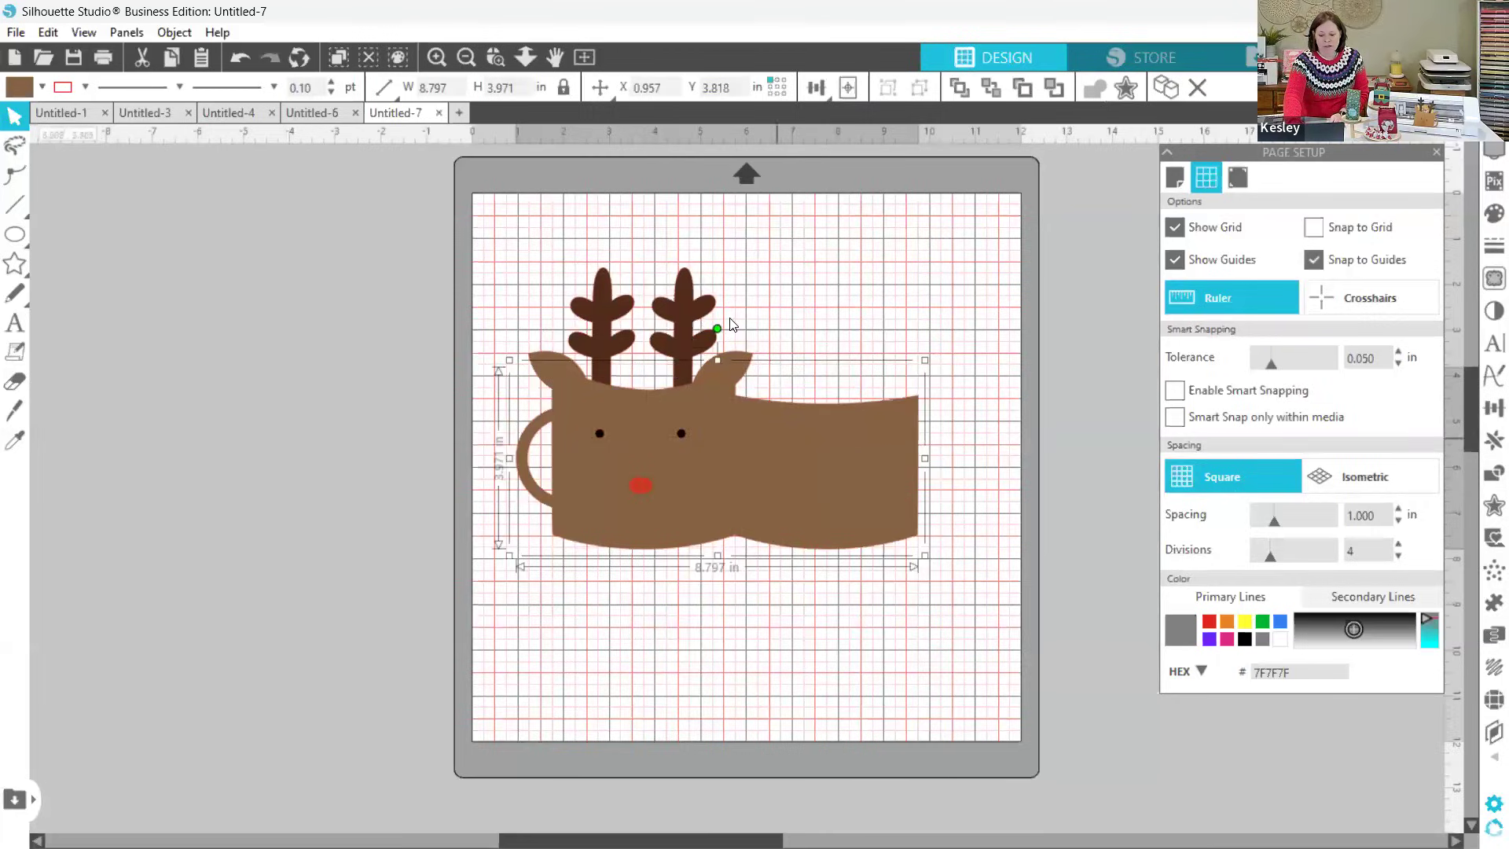
pyautogui.click(575, 251)
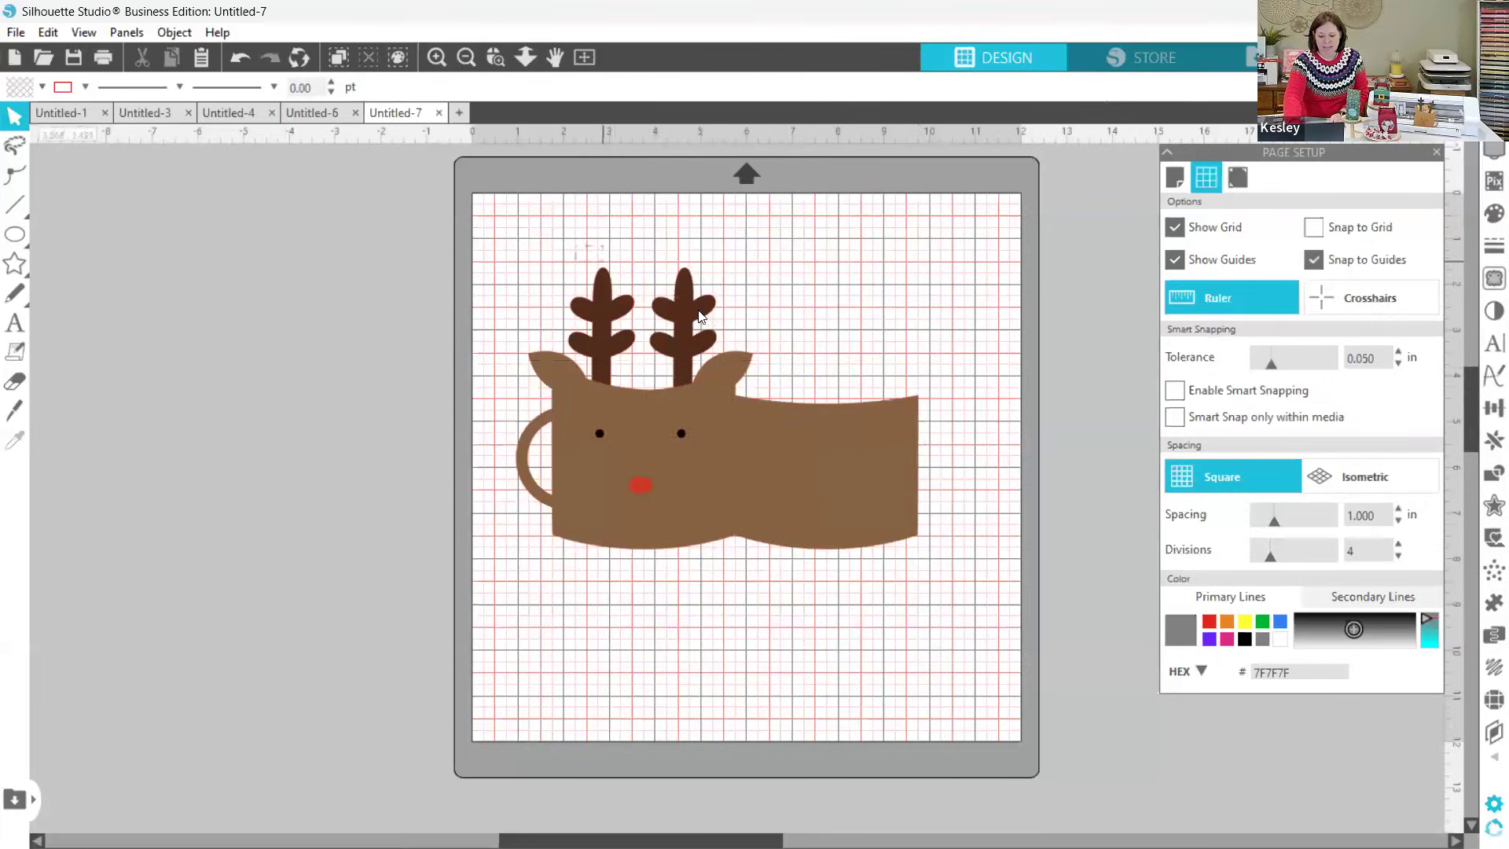
pyautogui.click(685, 322)
pyautogui.moveTo(685, 323); pyautogui.dragTo(954, 577)
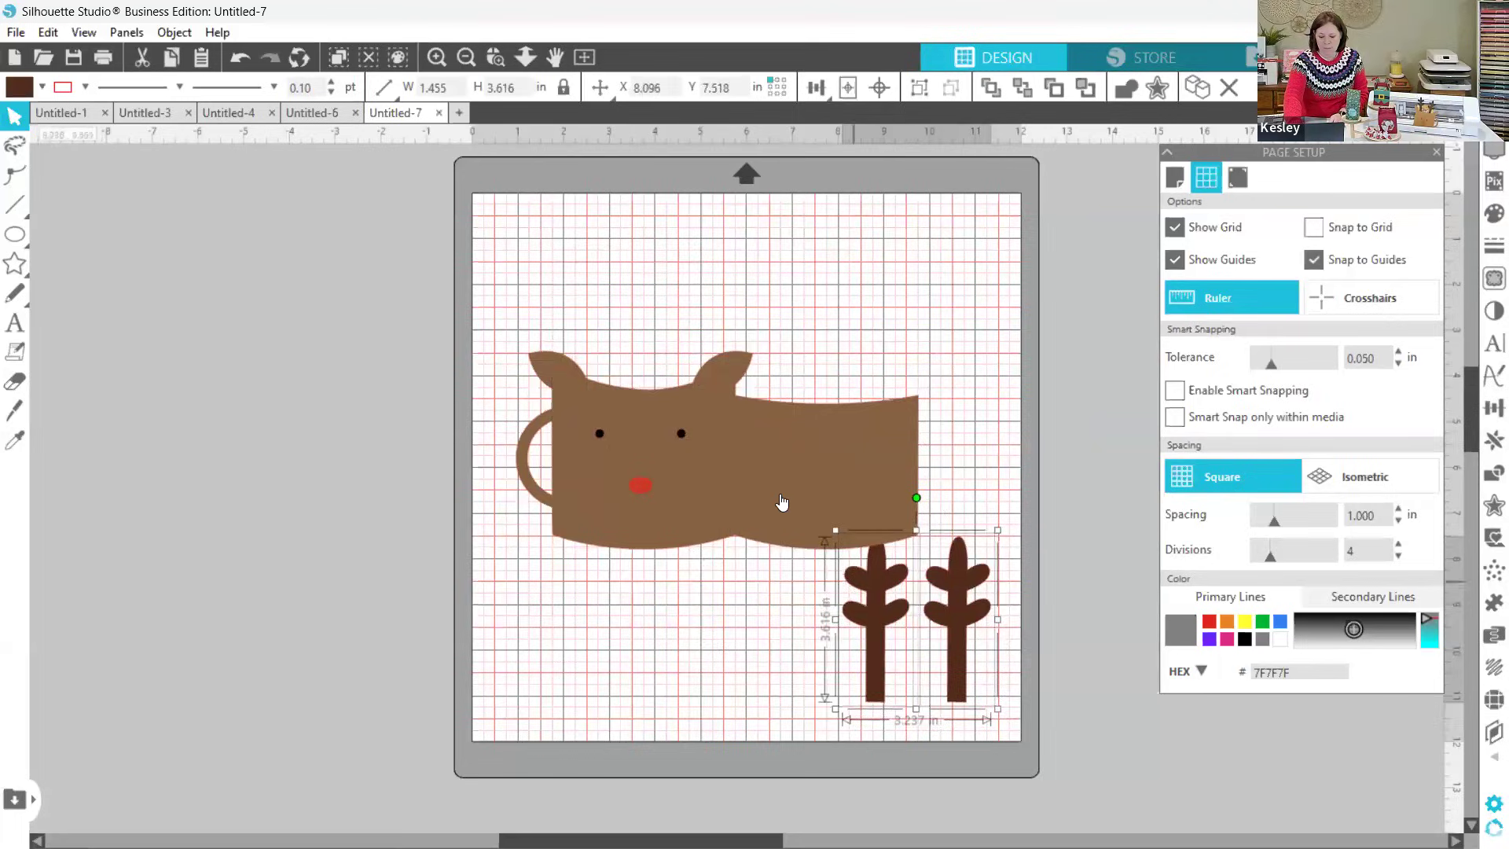
# Step: Move the red nose to about X 0.855, Y 8.555 in and place both black eyes beside it in the empty area below the mug
pyautogui.moveTo(633, 491); pyautogui.dragTo(515, 598)
pyautogui.click(600, 433)
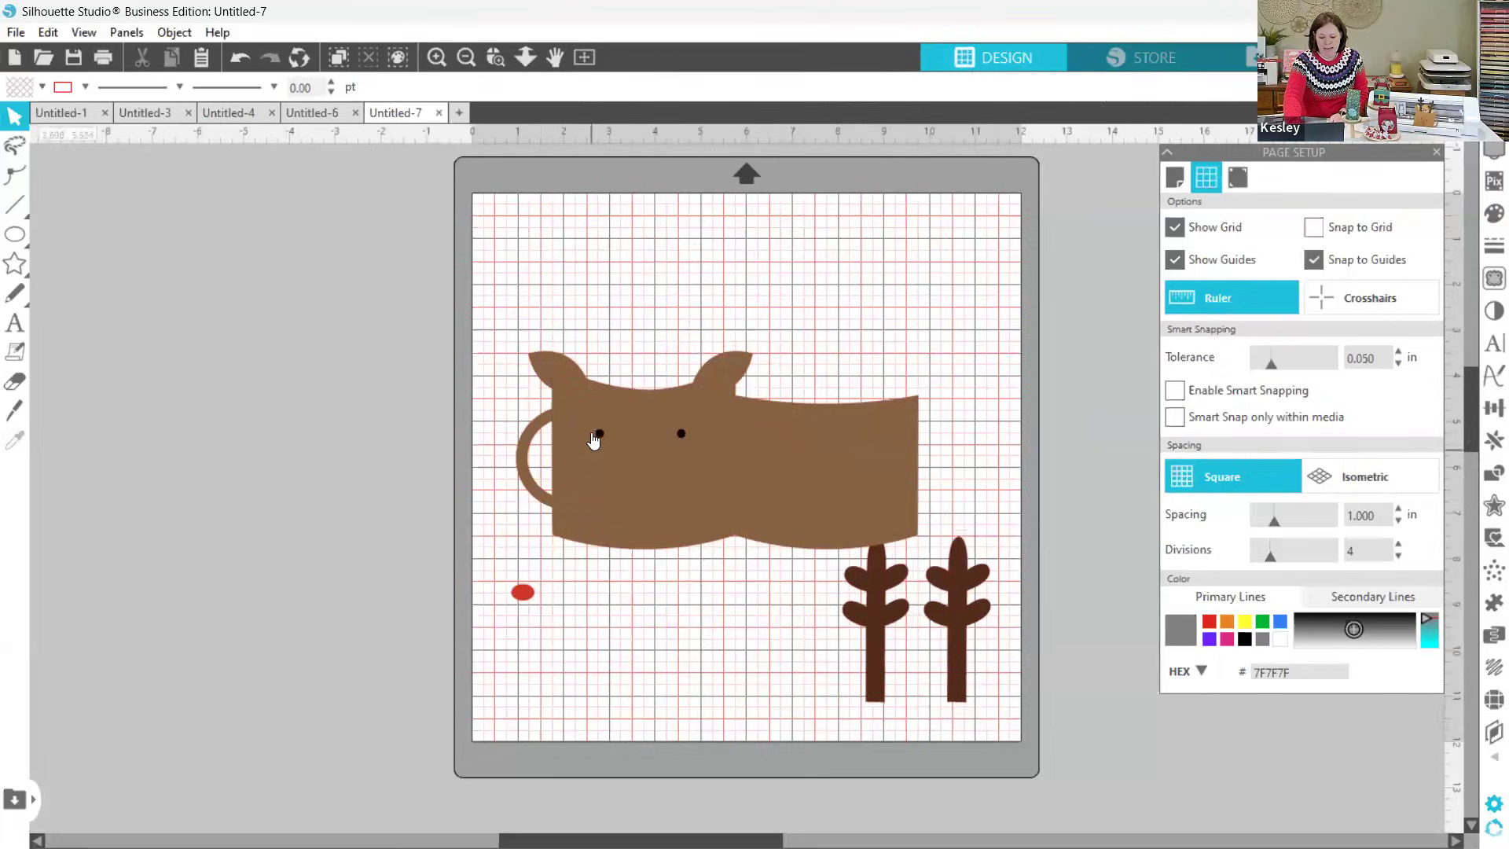
pyautogui.moveTo(600, 433); pyautogui.dragTo(613, 602)
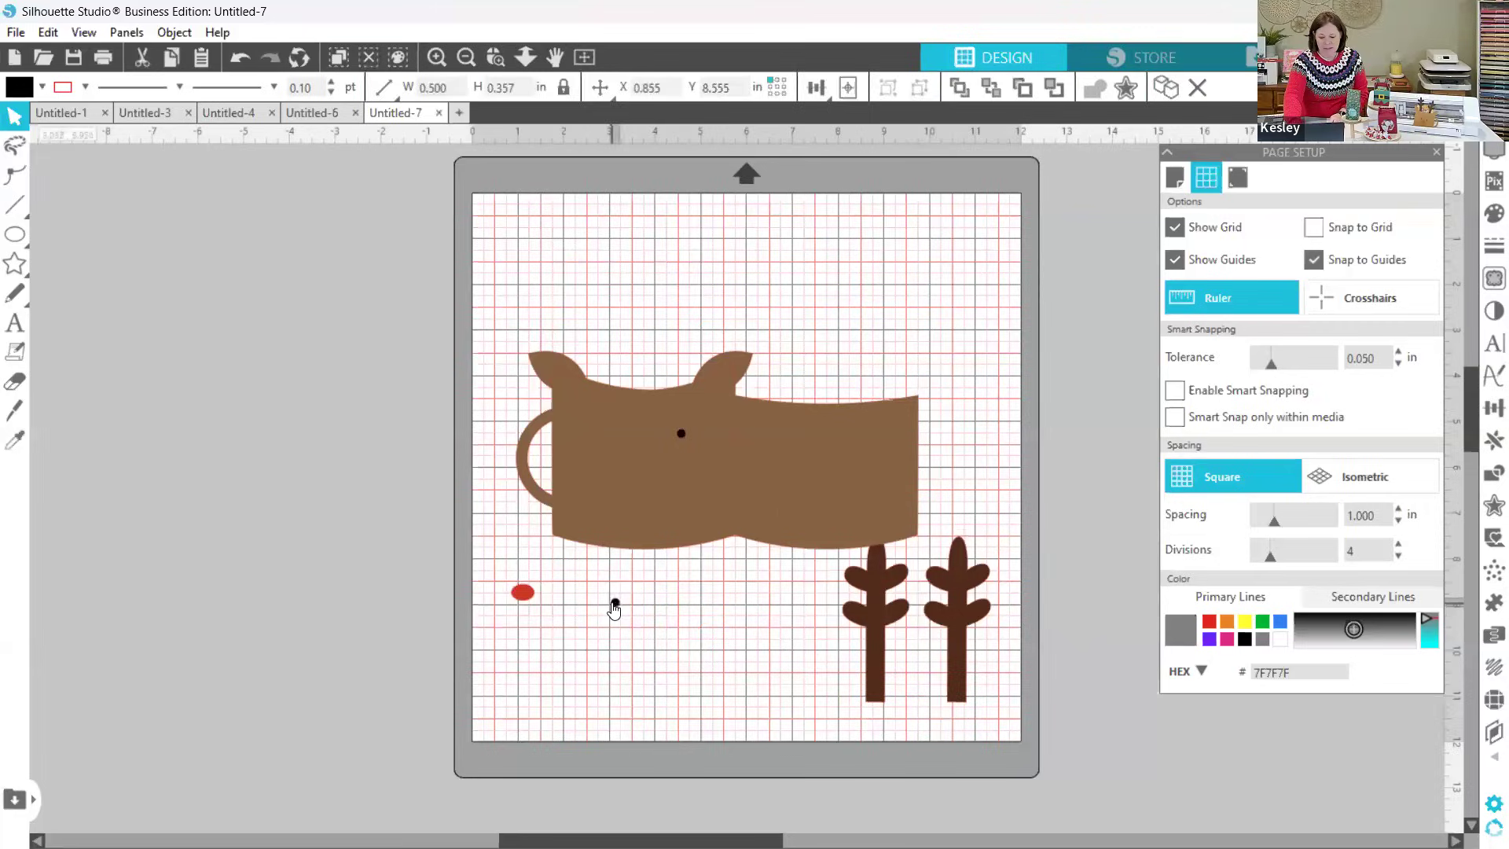
pyautogui.click(620, 591)
pyautogui.moveTo(680, 433); pyautogui.dragTo(663, 606)
pyautogui.click(669, 595)
# Step: Move both ears off the mug and stack them in the mat's upper-right corner, the upper one at about X 10.248, Y 0.388 in
pyautogui.click(549, 366)
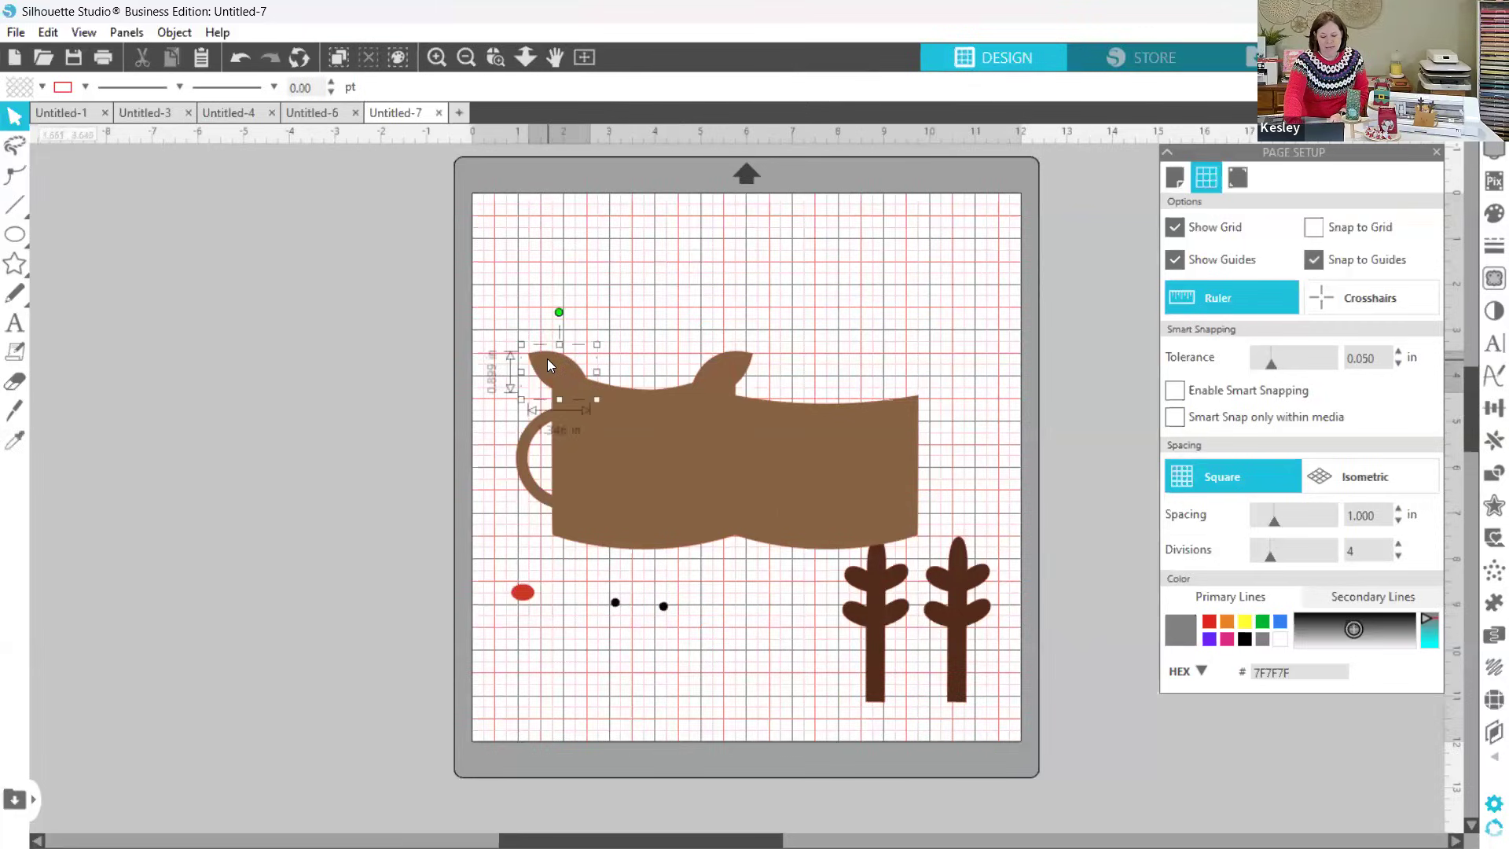
pyautogui.moveTo(546, 358); pyautogui.dragTo(618, 324)
pyautogui.moveTo(802, 285); pyautogui.dragTo(965, 220)
pyautogui.moveTo(727, 366); pyautogui.dragTo(980, 290)
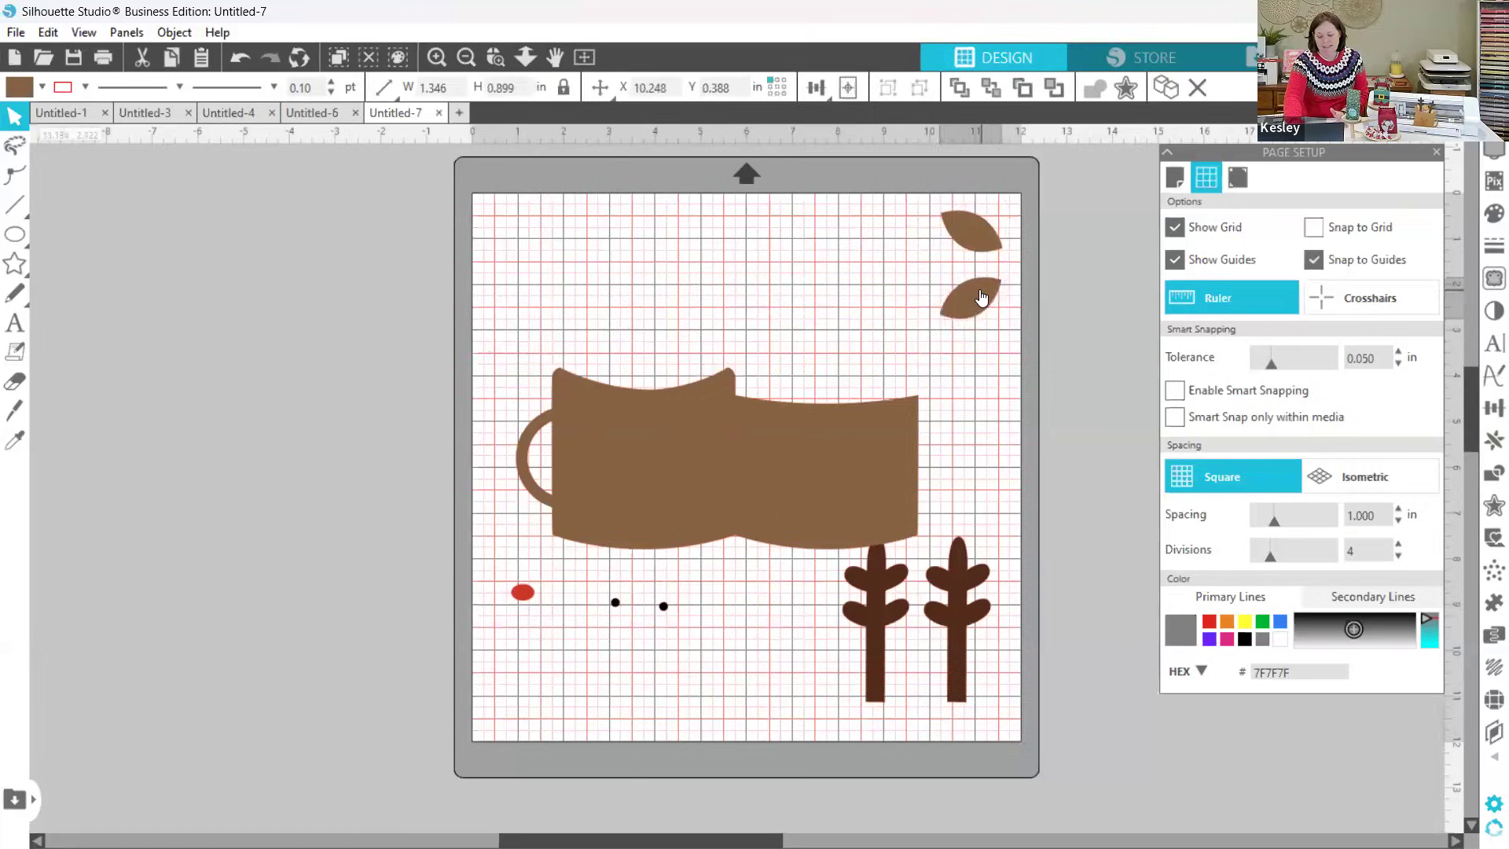
pyautogui.click(898, 347)
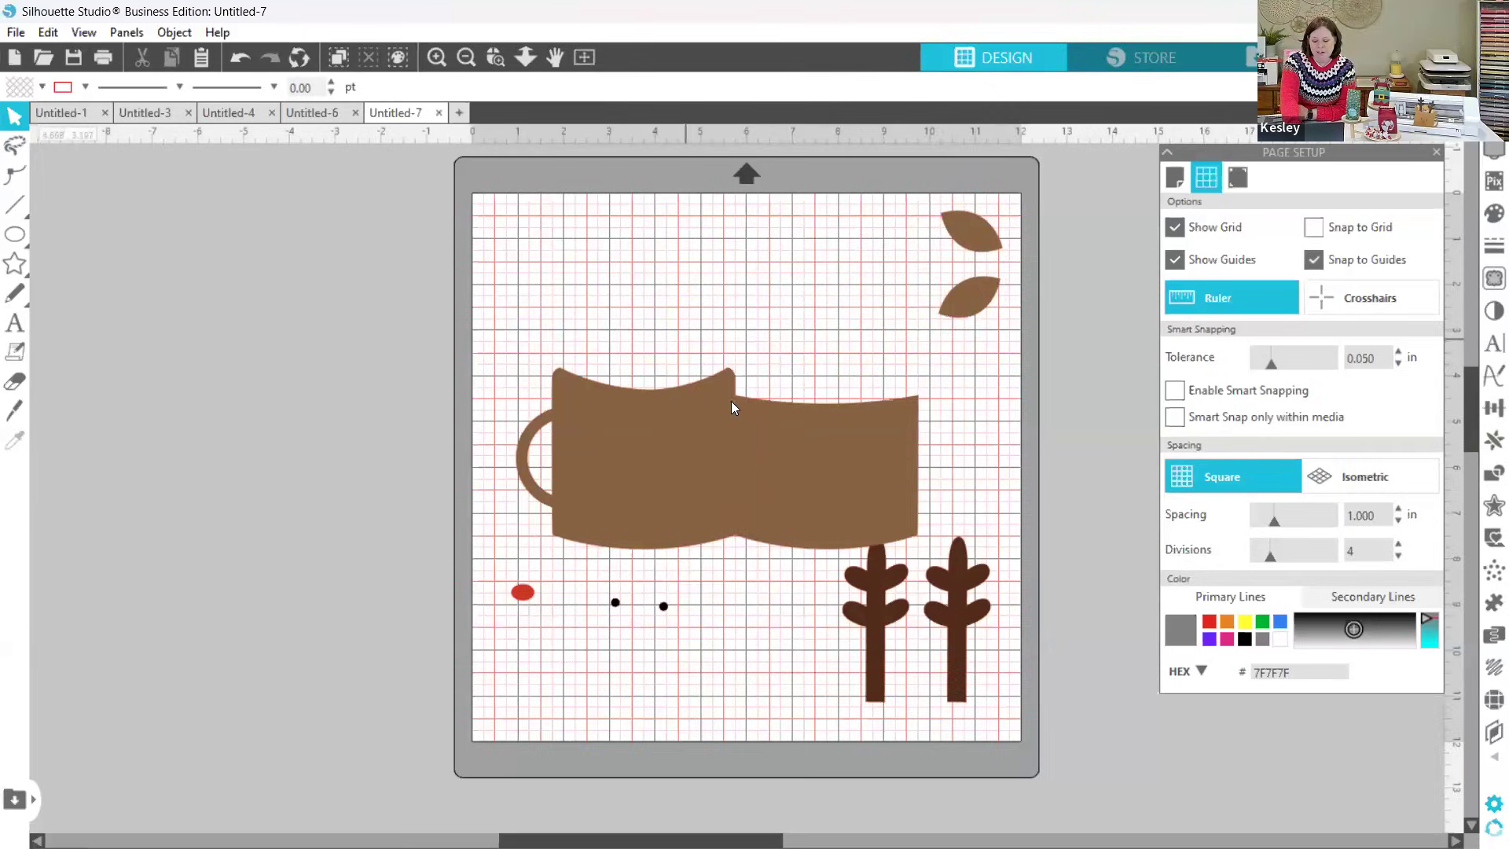
# Step: Group the mug body with its fold line and move it to the mat's upper-left area, at about X 0.549, Y 0.467 in
pyautogui.click(776, 436)
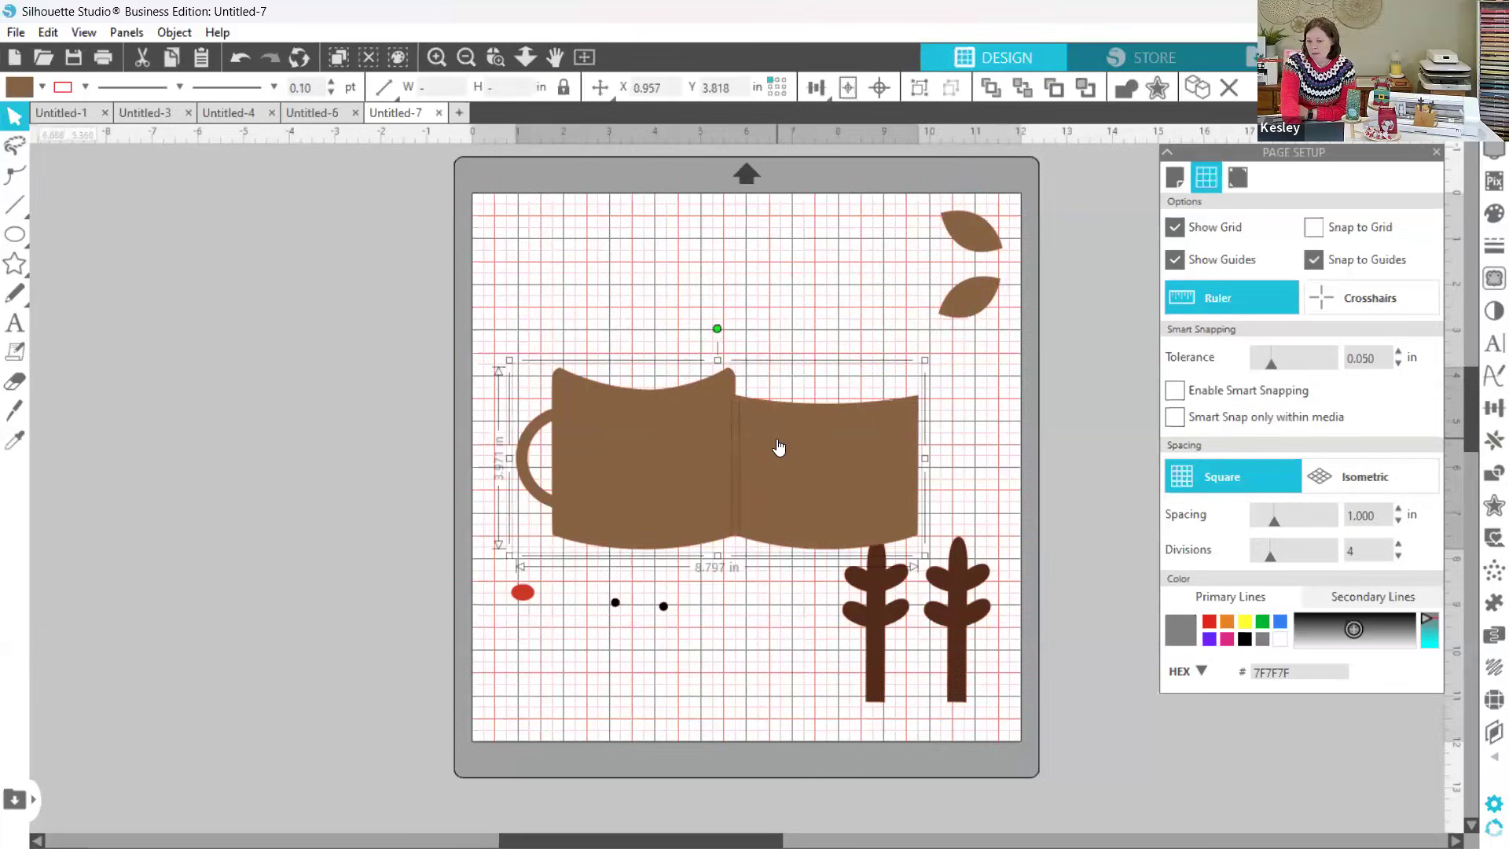
pyautogui.rightClick(742, 461)
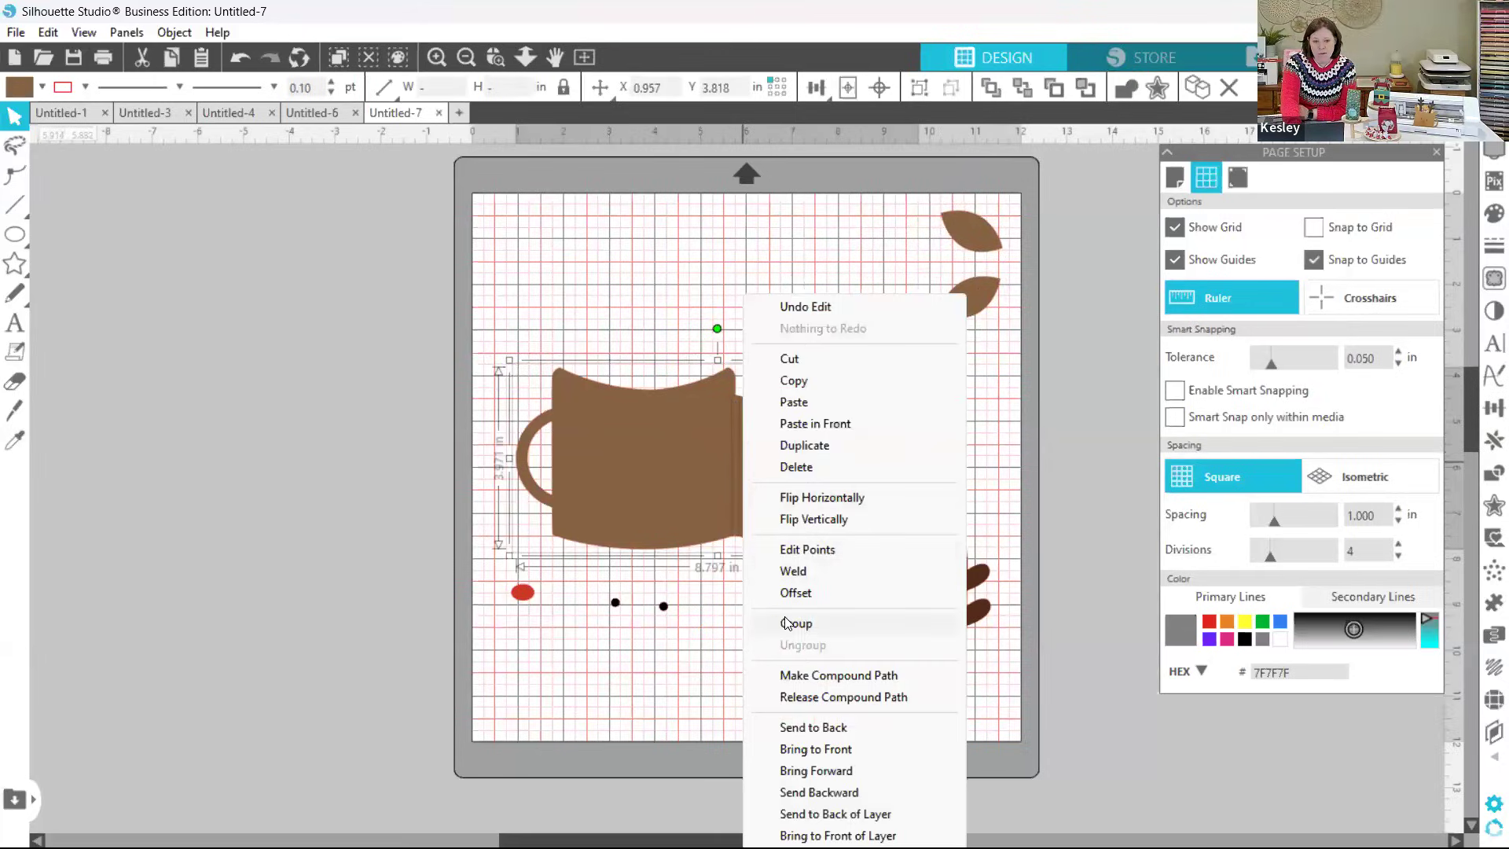
pyautogui.click(786, 623)
pyautogui.moveTo(726, 451); pyautogui.dragTo(715, 322)
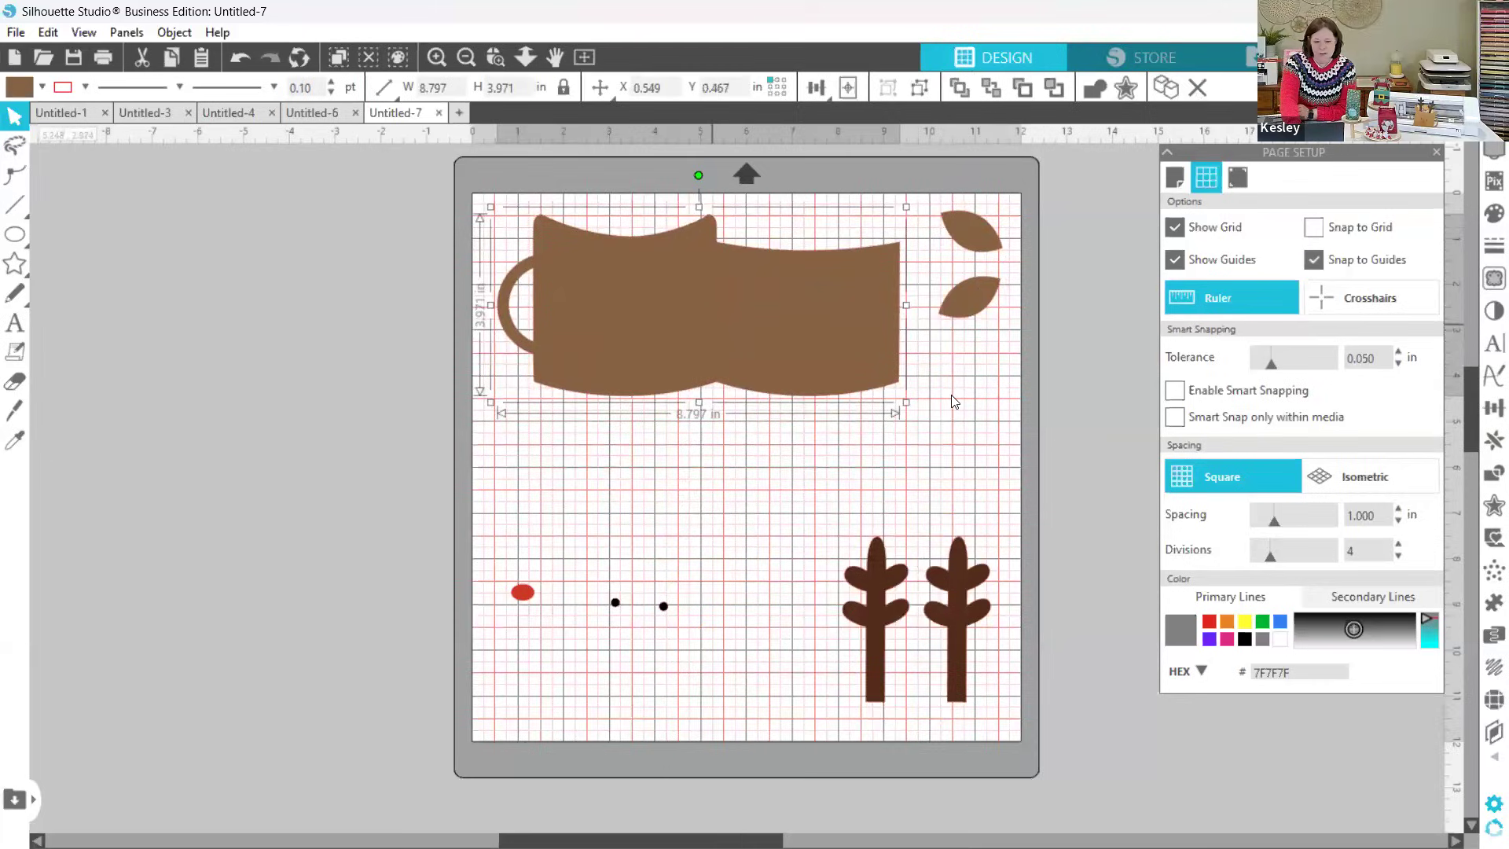
# Step: Move the pair of ears to about X 10.006, Y 0.925 in and the pair of antlers to about X 6.807, Y 6.380 in
pyautogui.moveTo(1009, 332); pyautogui.dragTo(966, 254)
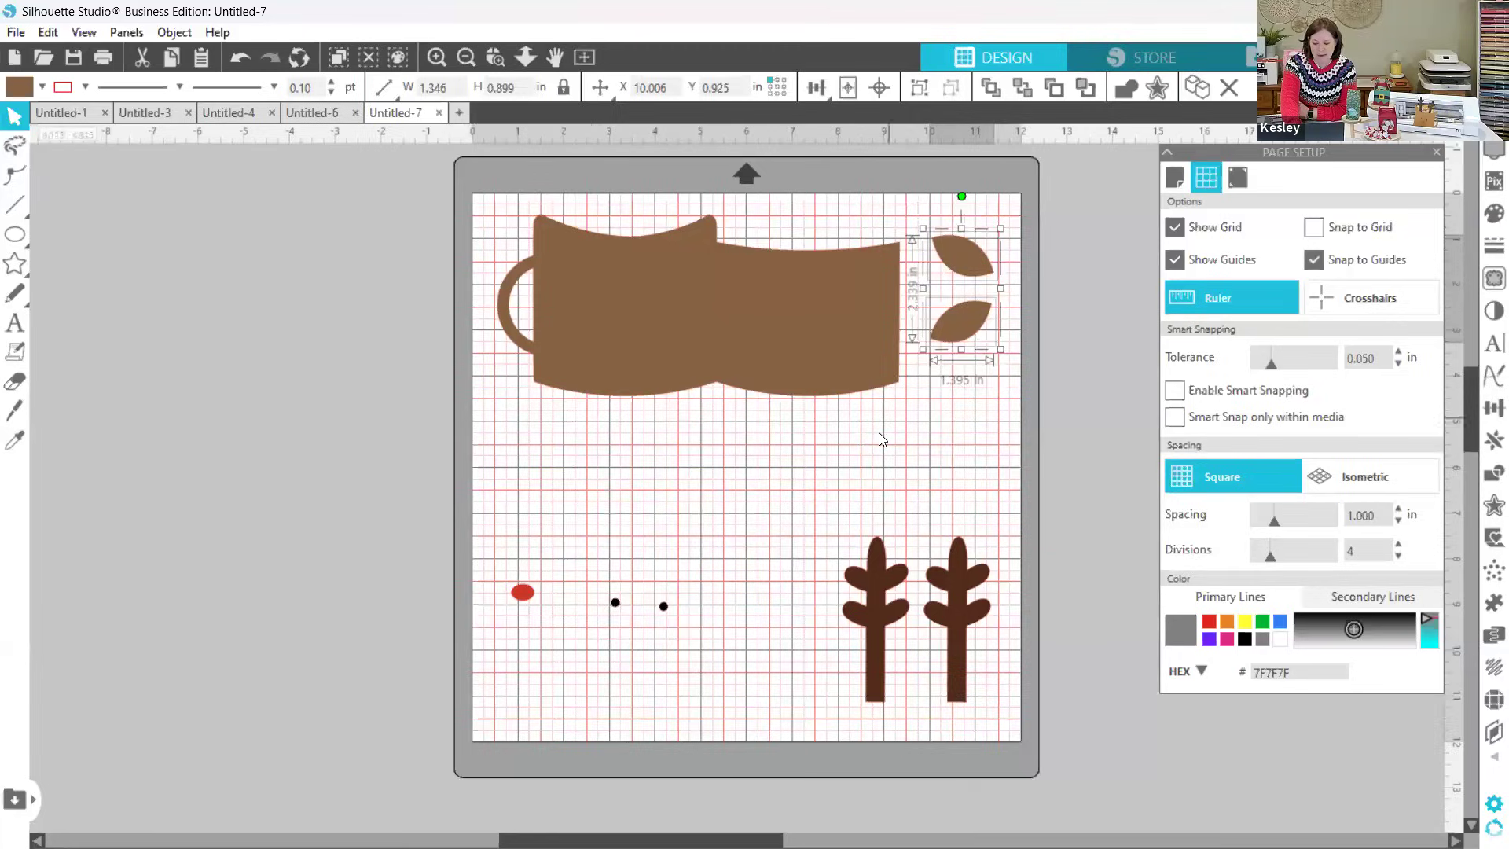
pyautogui.moveTo(834, 515); pyautogui.dragTo(996, 639)
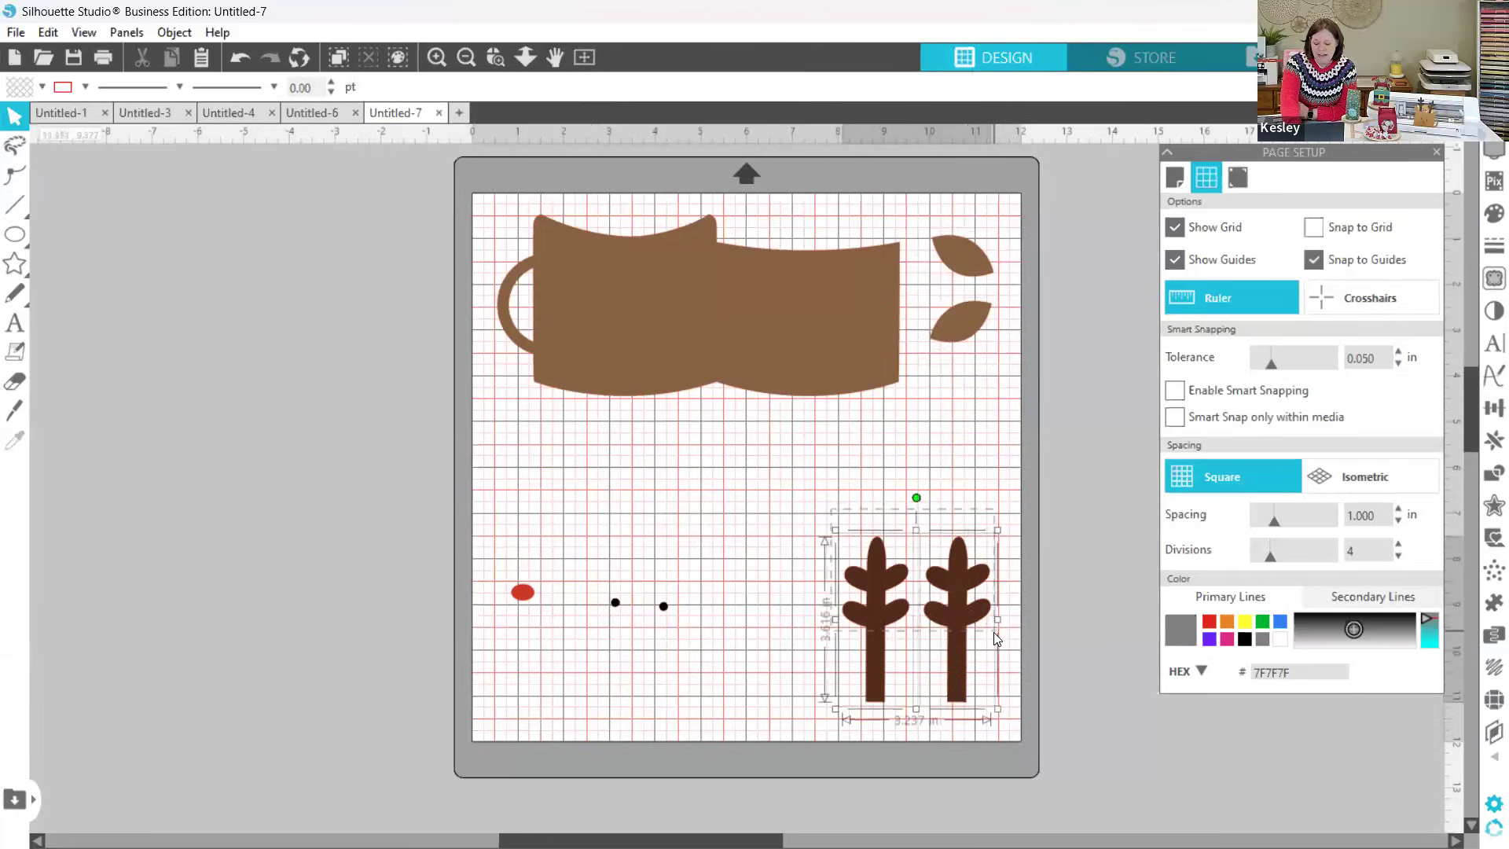
pyautogui.moveTo(949, 584); pyautogui.dragTo(891, 533)
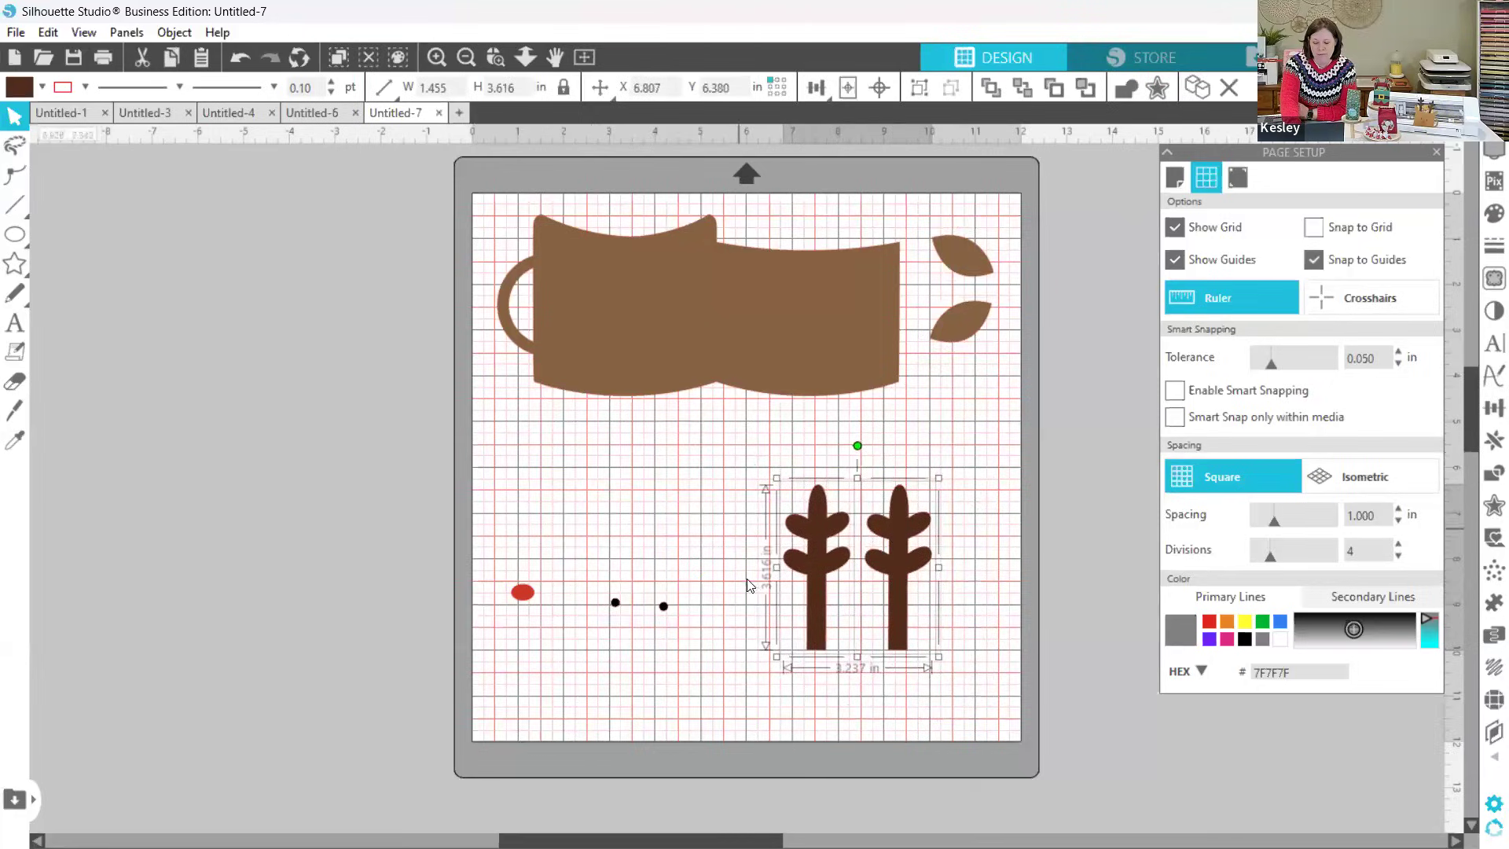
# Step: Move both eyes beside the antlers, at about X 10.125, Y 9.292 in, and shift the red nose farther up the mat, away from them
pyautogui.moveTo(611, 585); pyautogui.dragTo(672, 621)
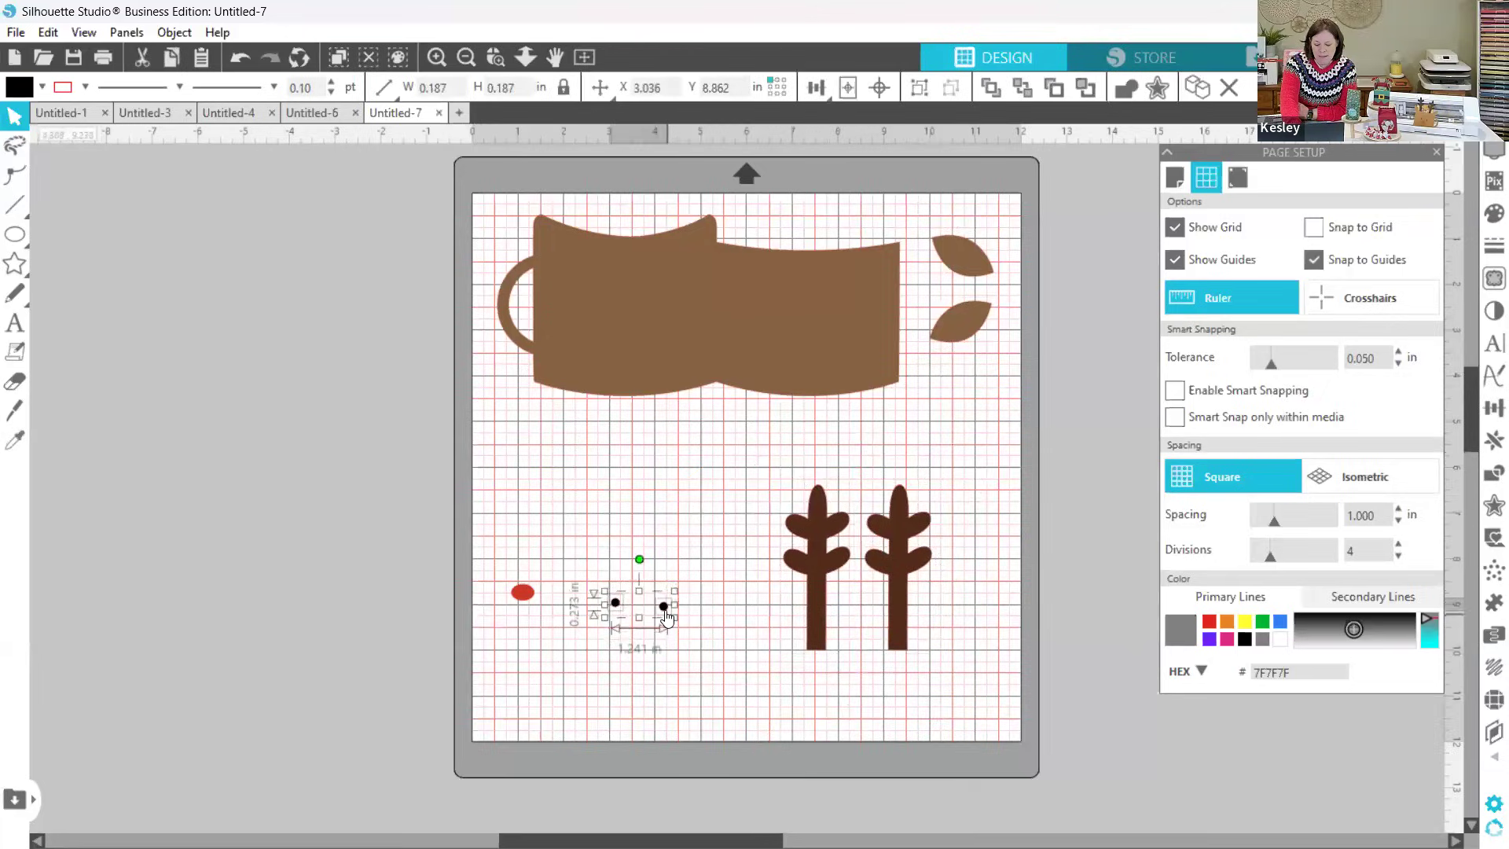
pyautogui.moveTo(676, 609); pyautogui.dragTo(990, 630)
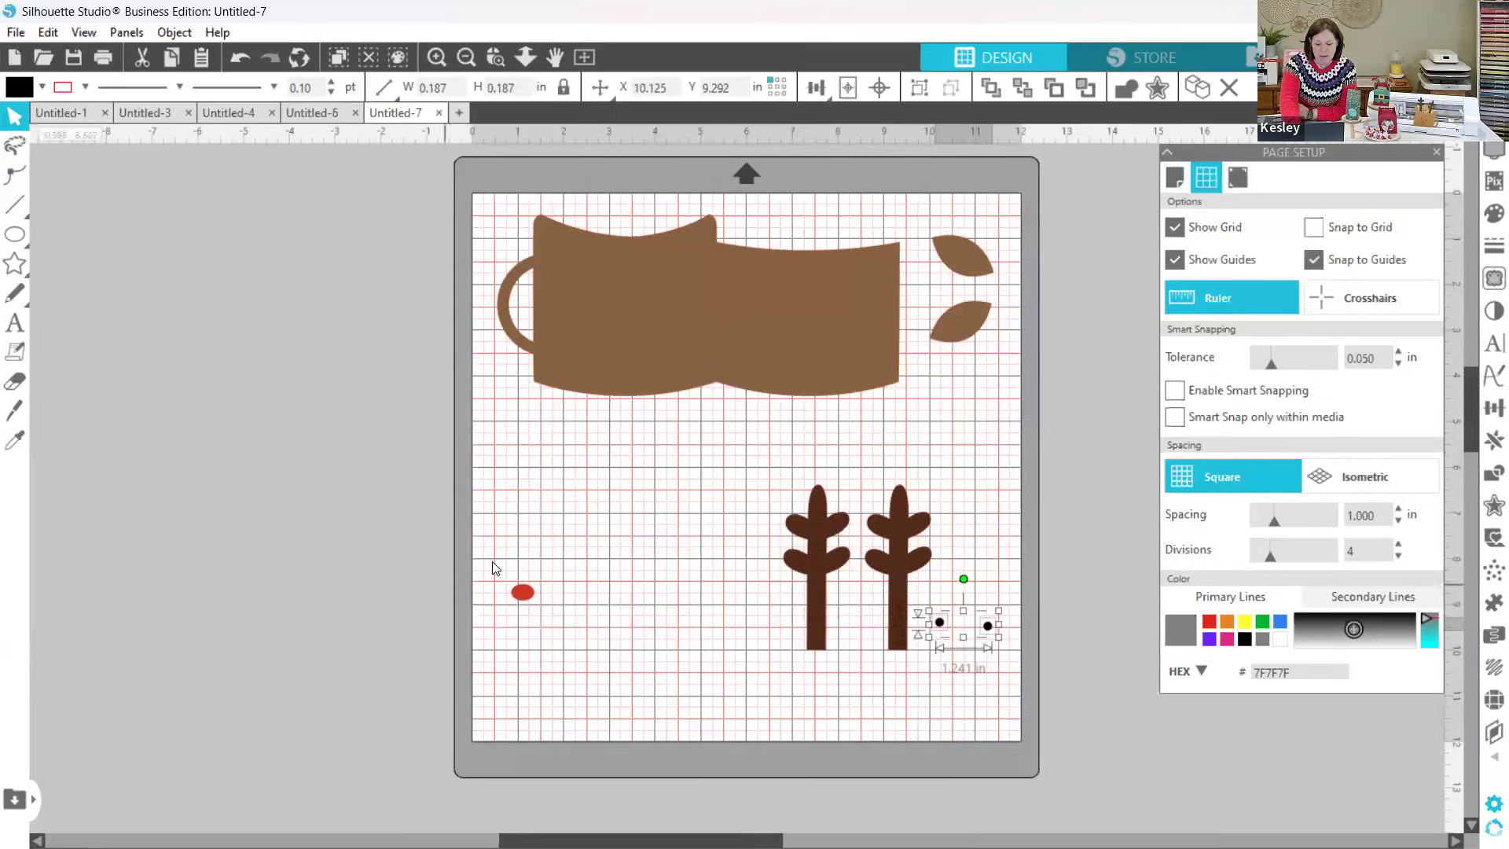
pyautogui.moveTo(525, 582); pyautogui.dragTo(528, 498)
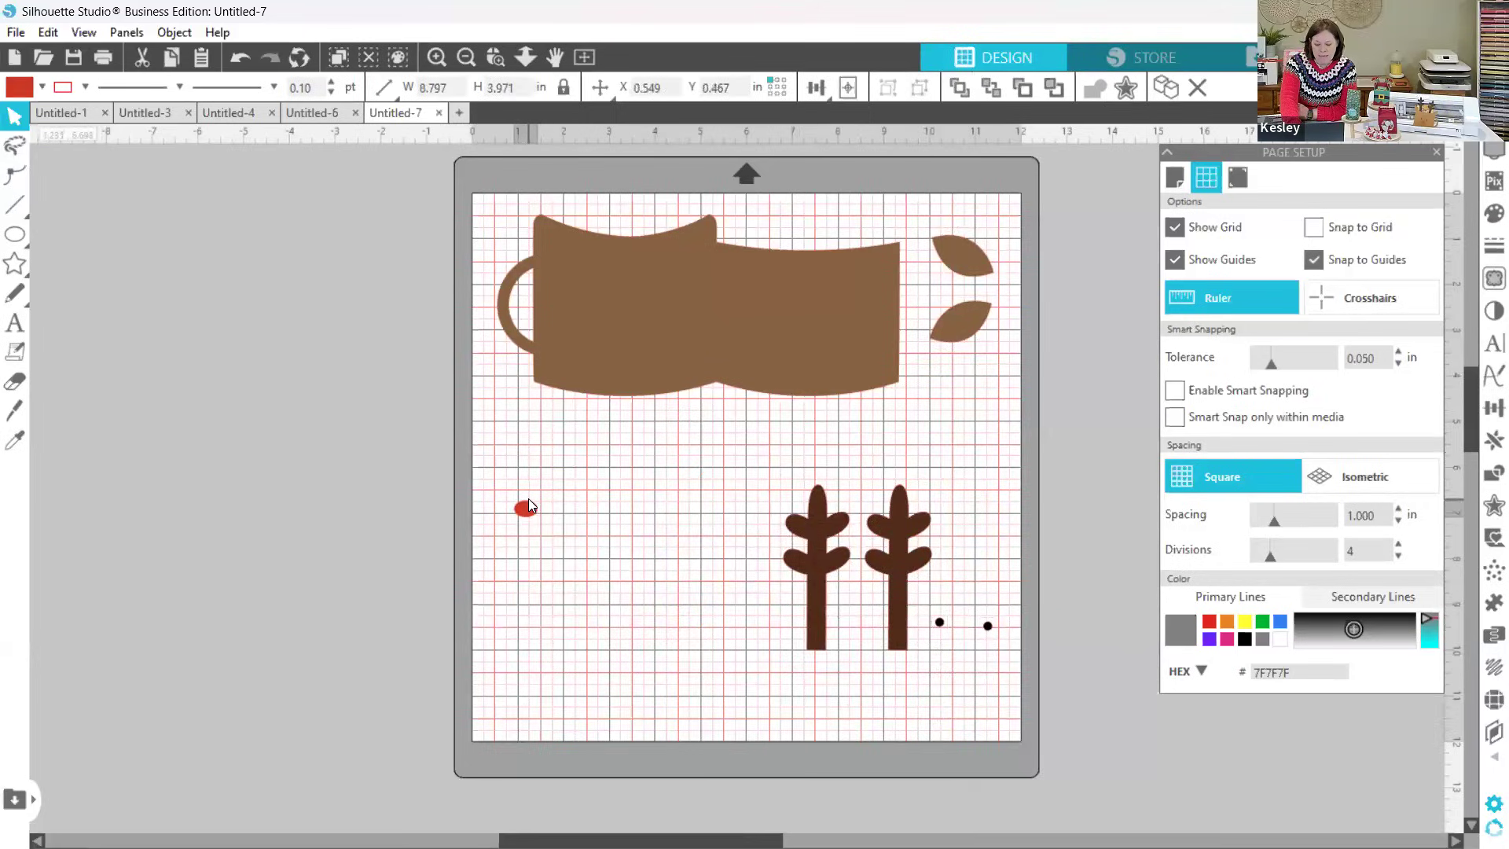
pyautogui.click(854, 669)
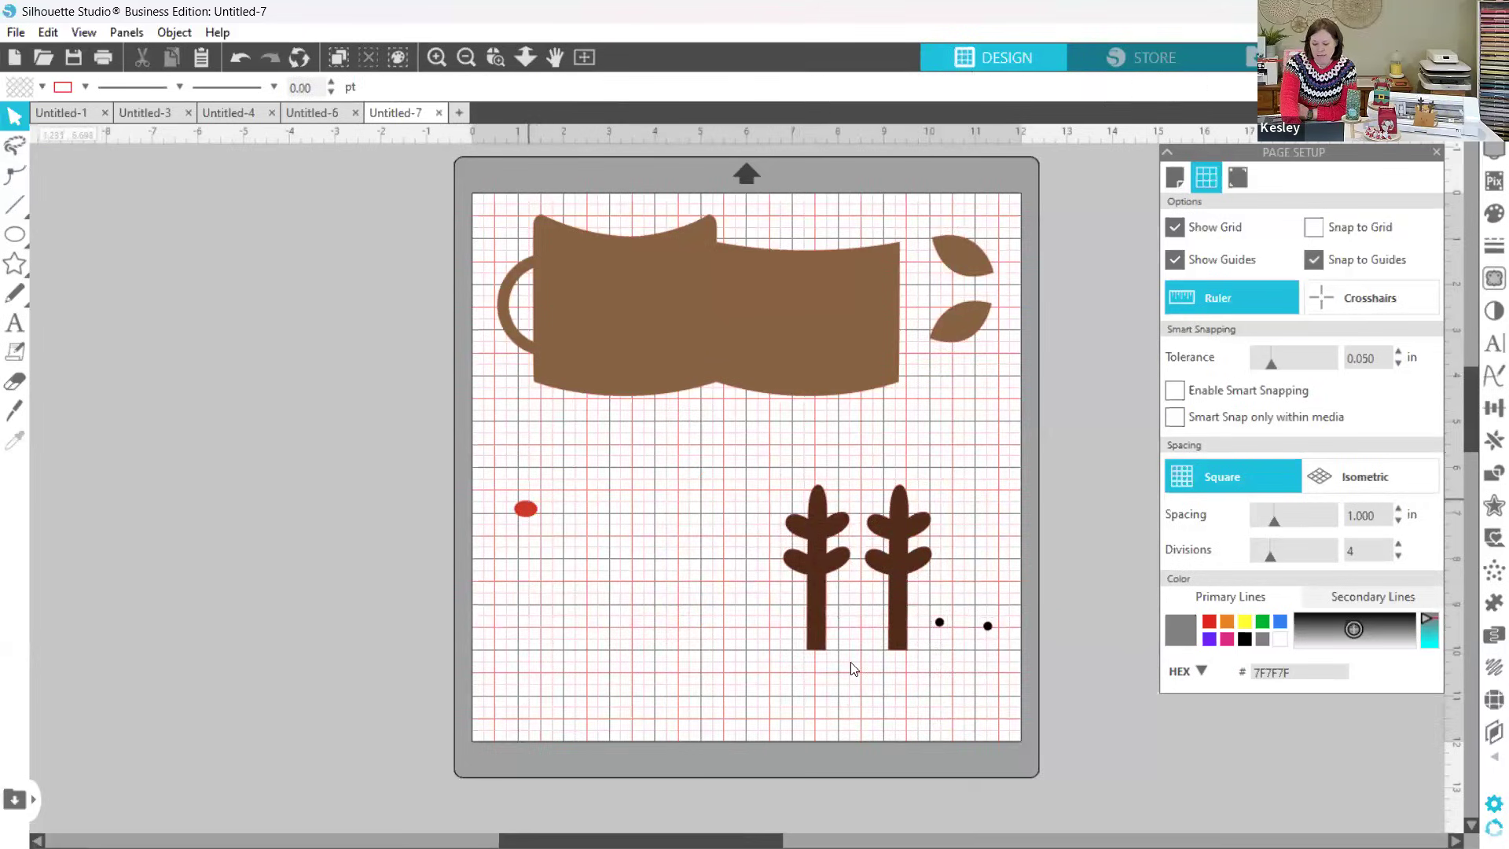
# Step: Recolor both black eyes with the antlers' dark brown fill, sampled with the color picker
pyautogui.click(988, 626)
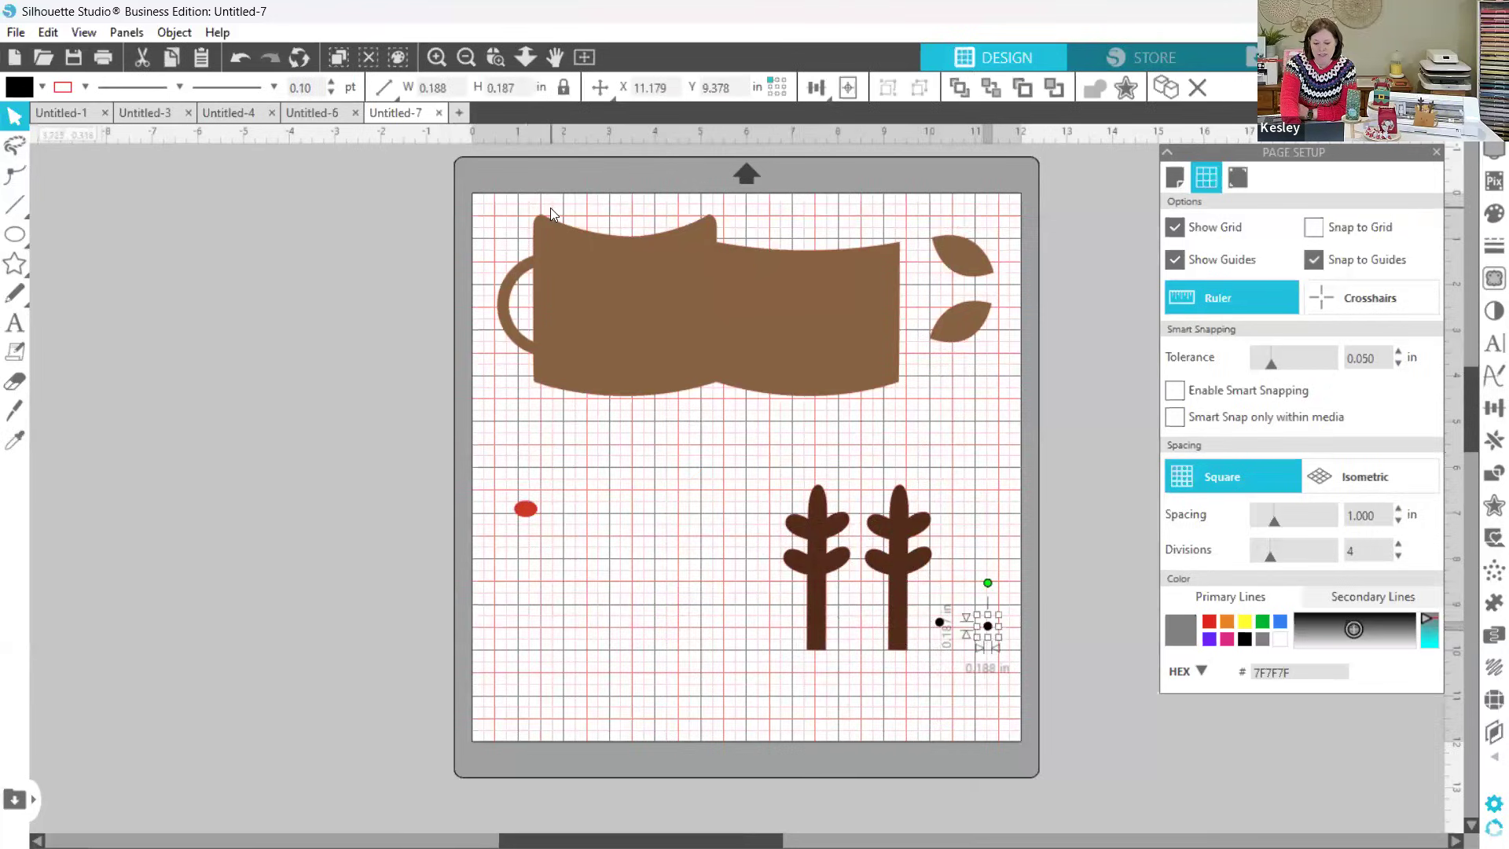
pyautogui.click(18, 88)
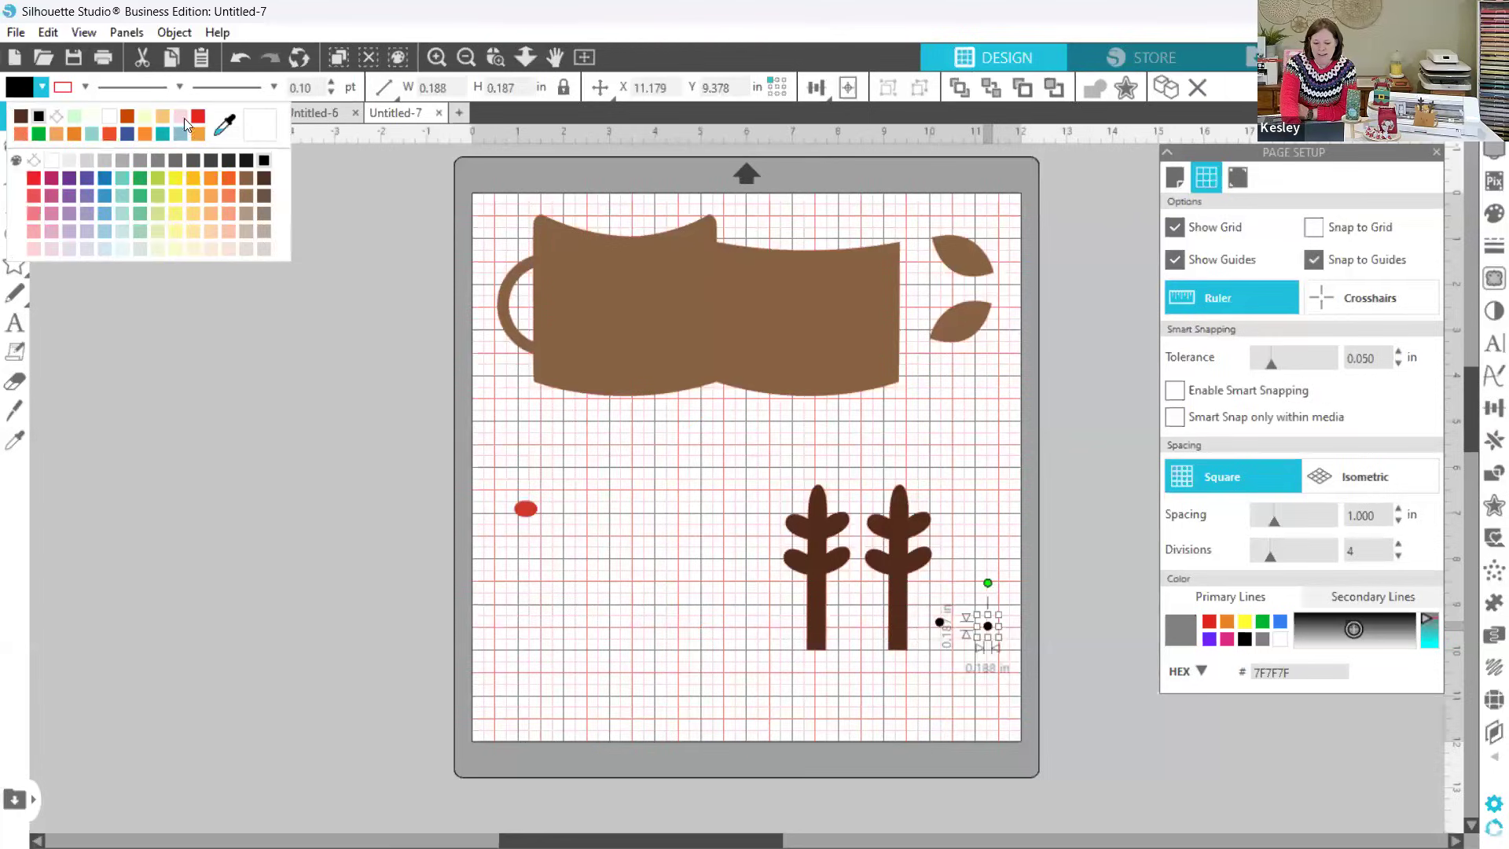
pyautogui.click(818, 521)
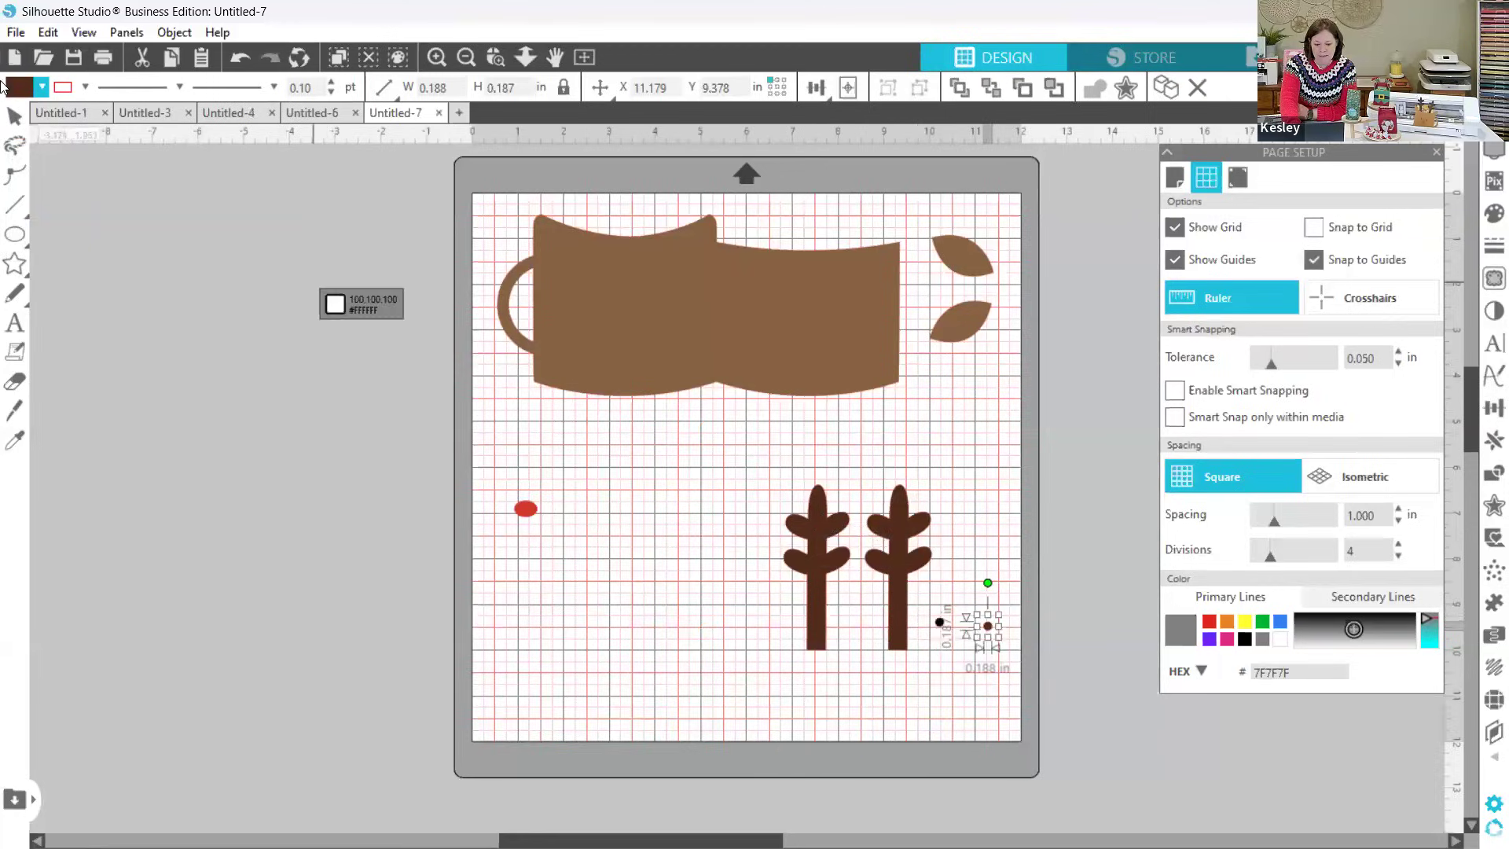
pyautogui.click(14, 116)
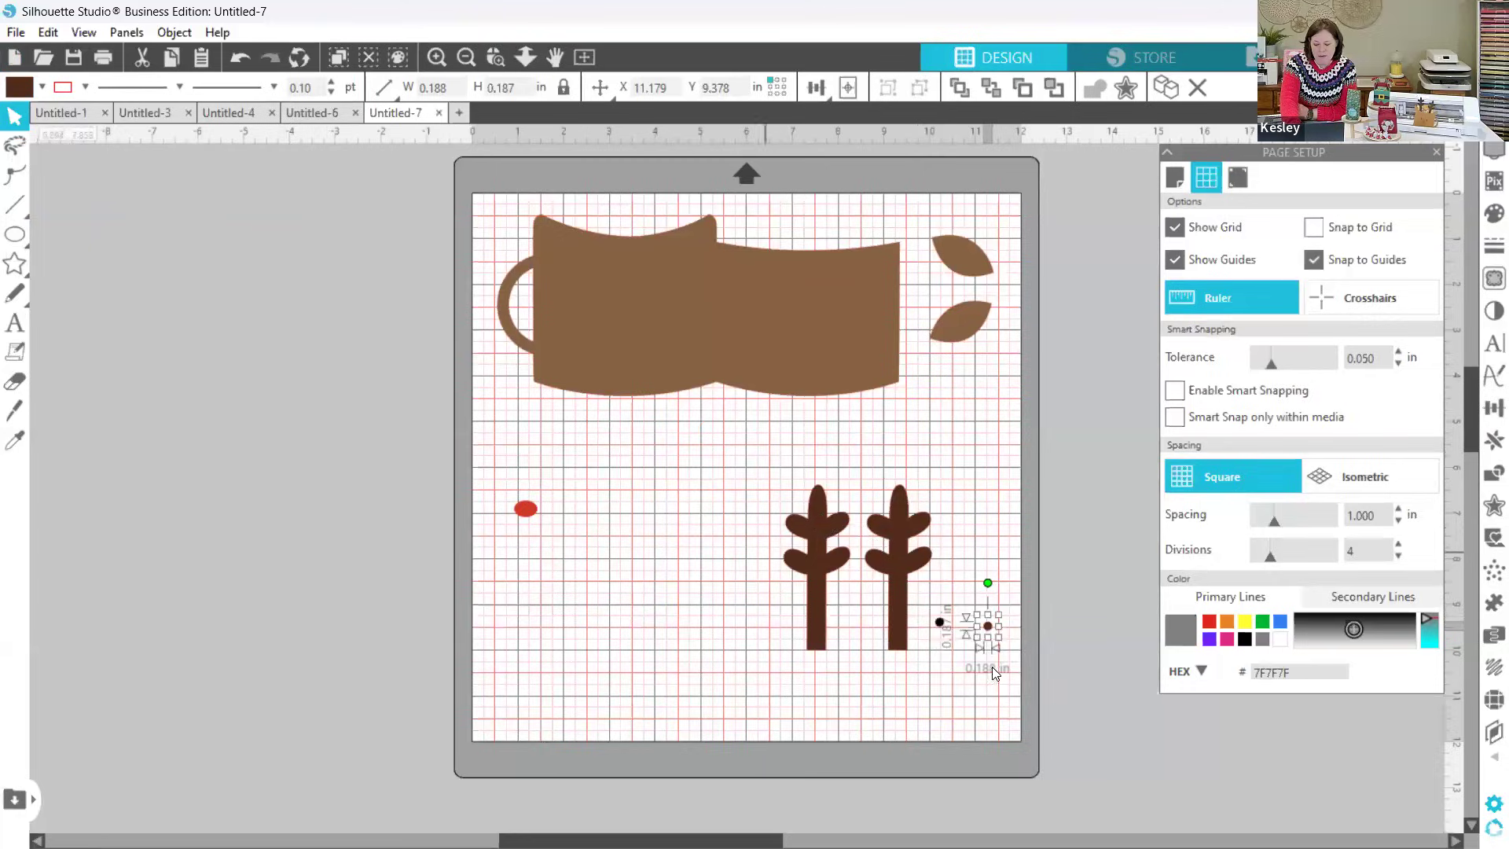
pyautogui.click(939, 622)
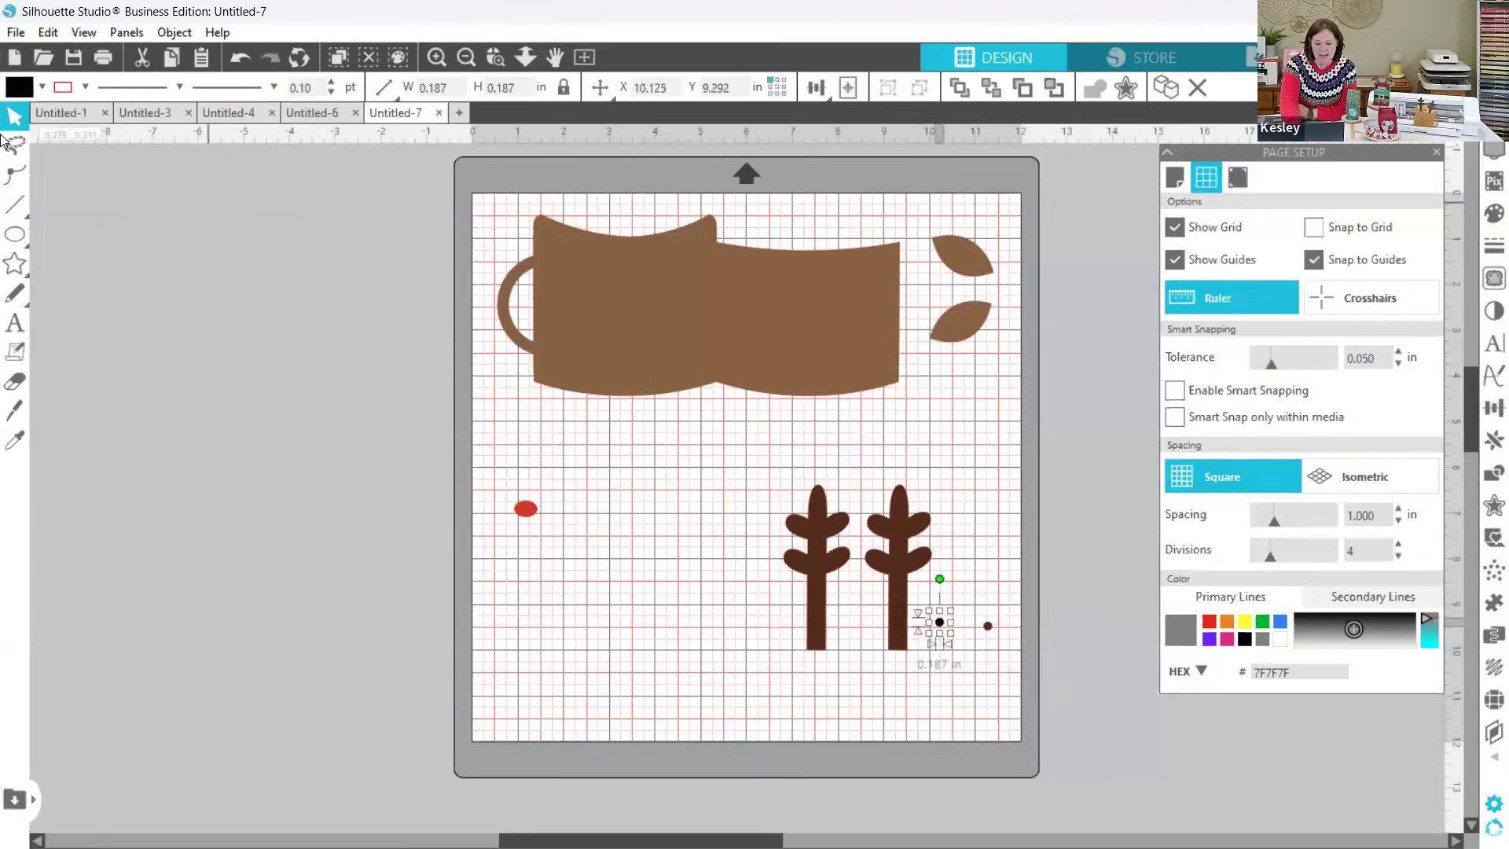
pyautogui.click(41, 87)
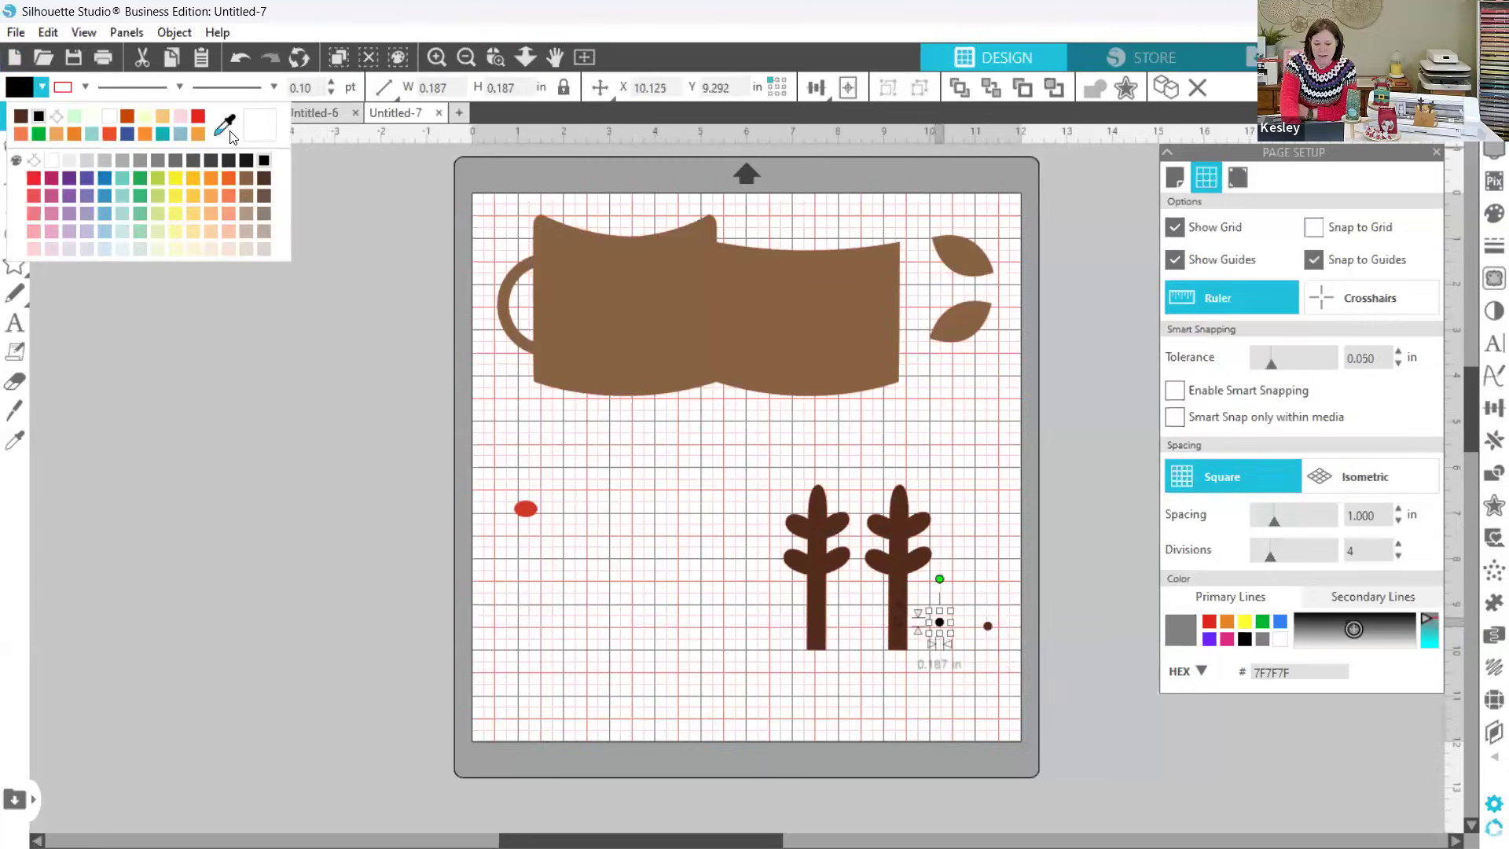
pyautogui.click(803, 544)
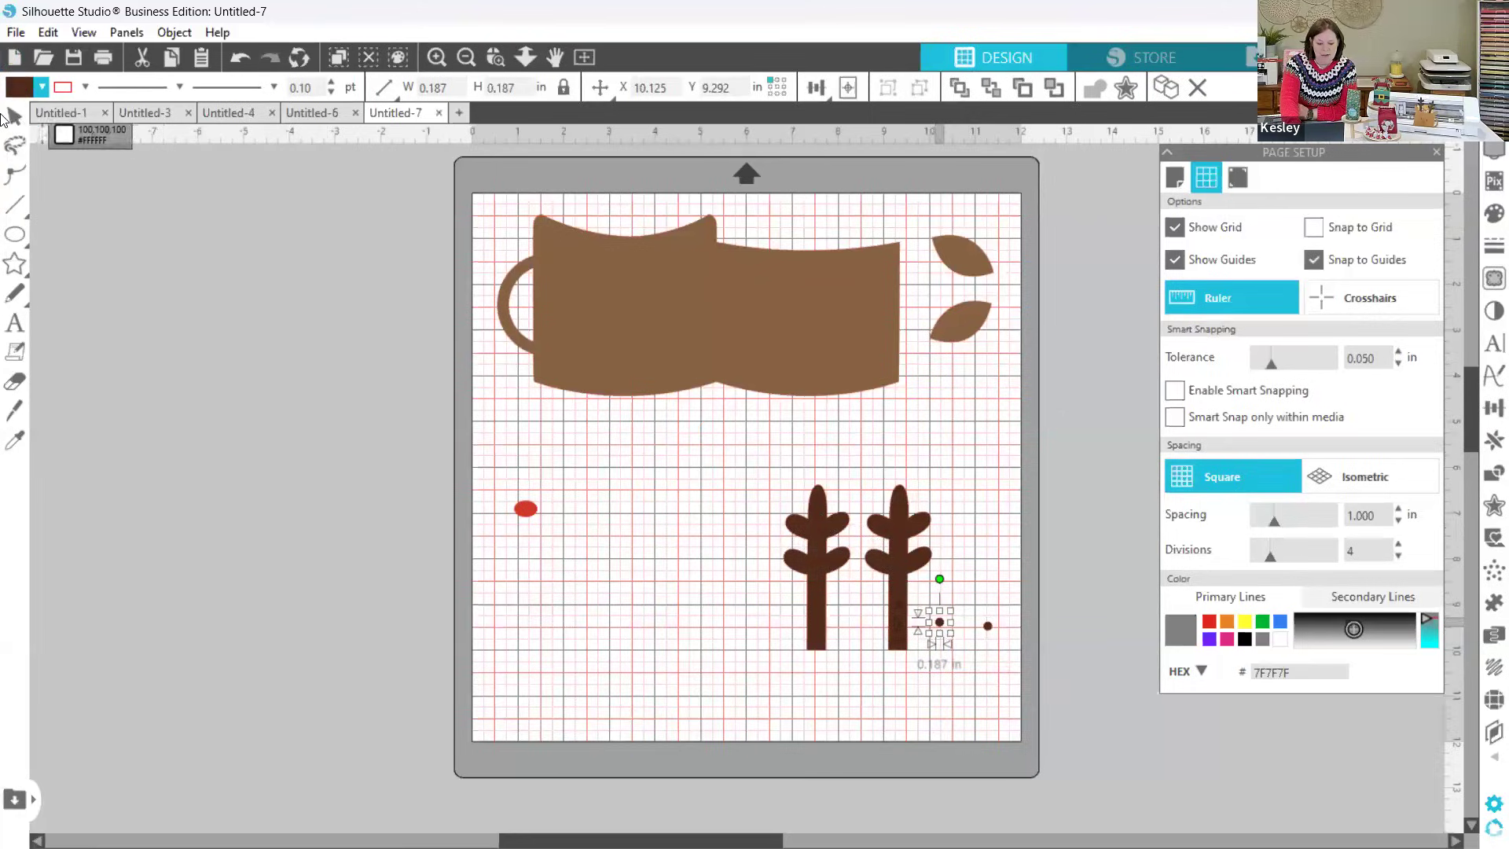
pyautogui.click(11, 118)
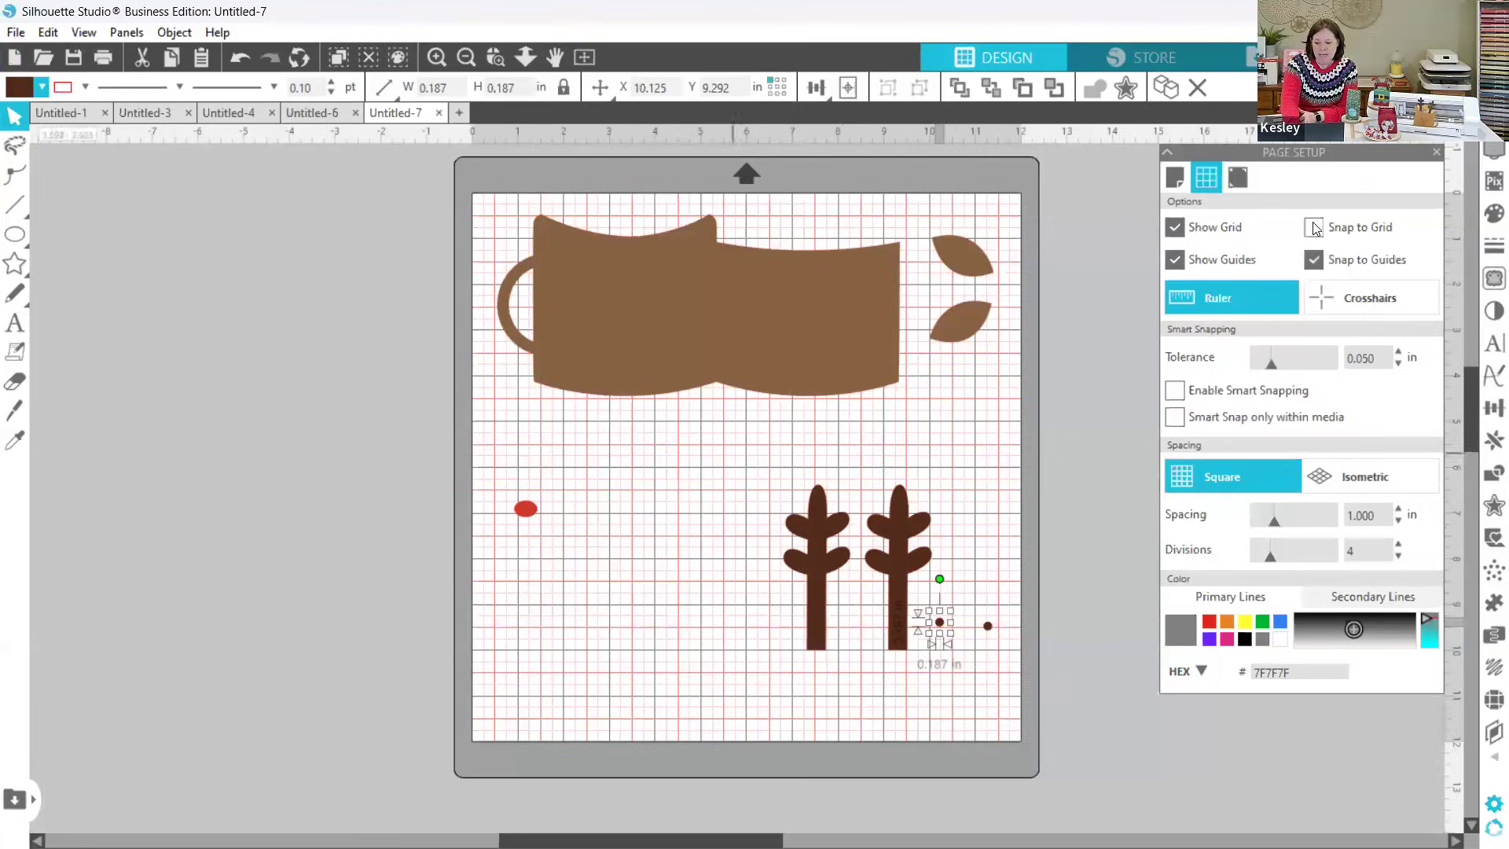
# Step: Go back to the send settings and assign the cut actions by layer
pyautogui.click(1437, 58)
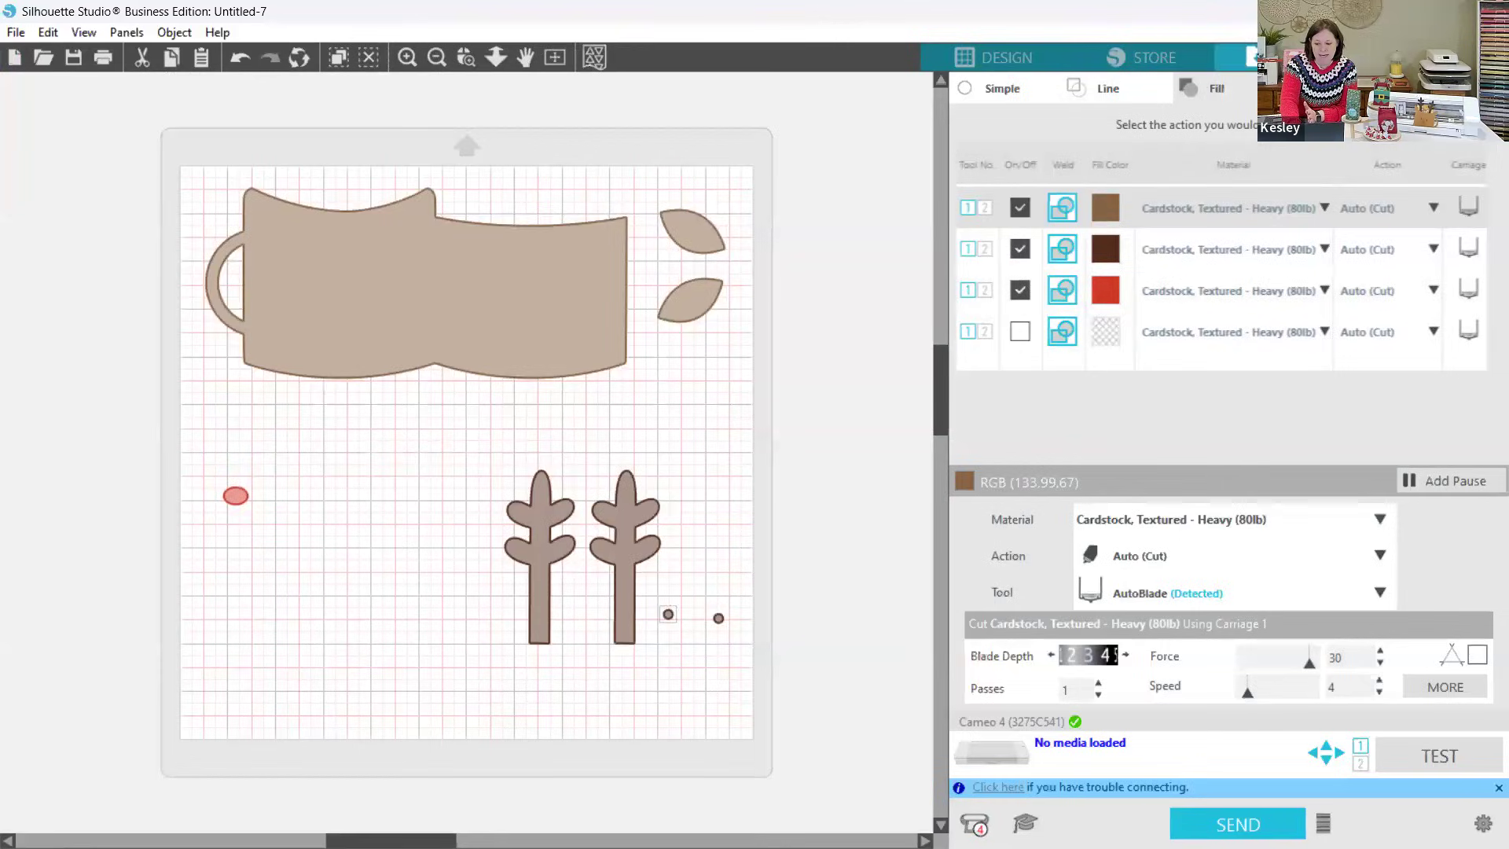
pyautogui.click(1328, 88)
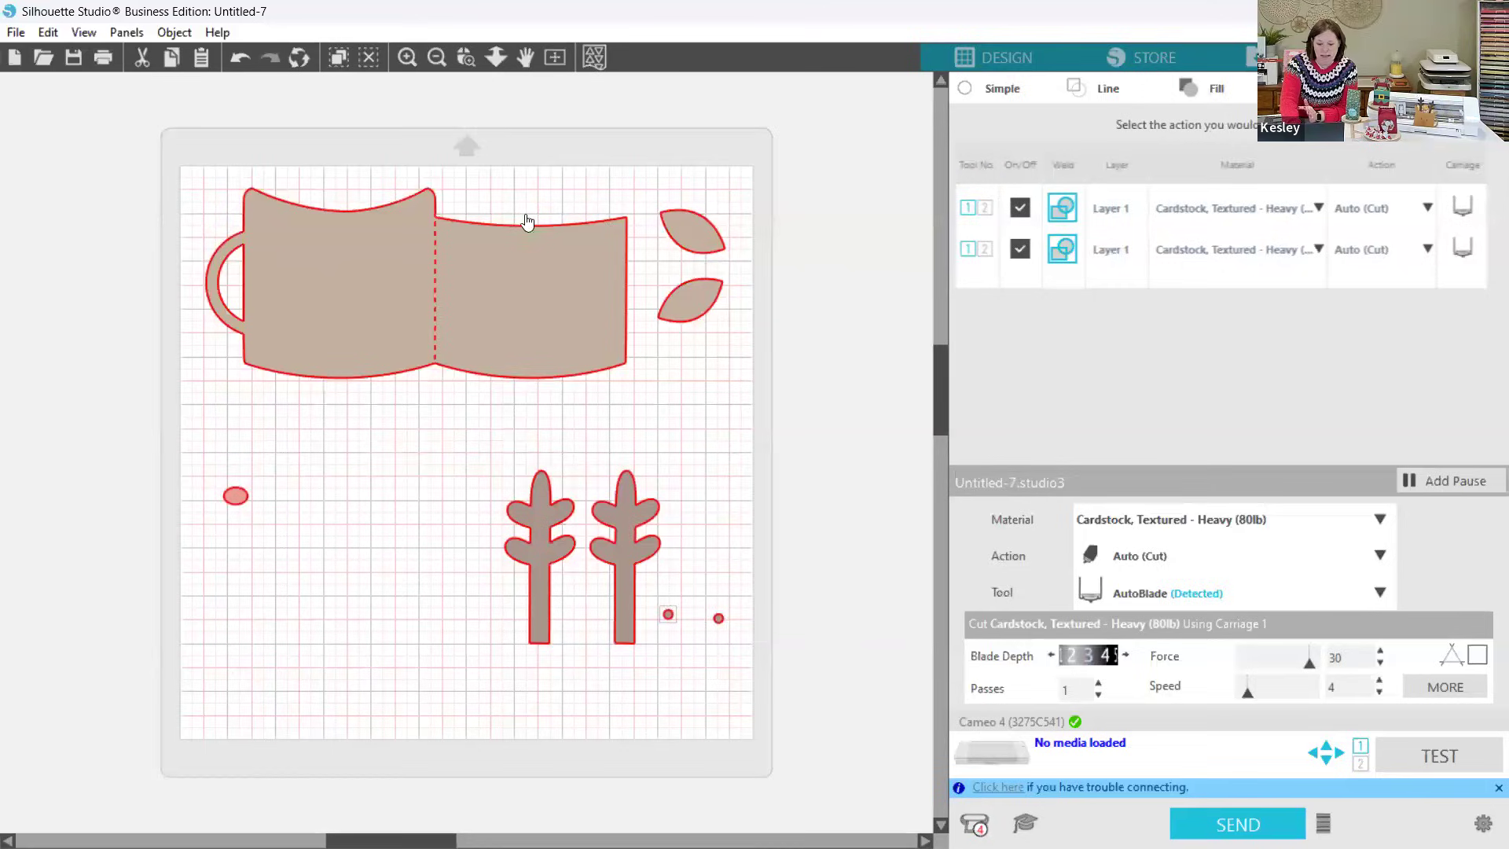